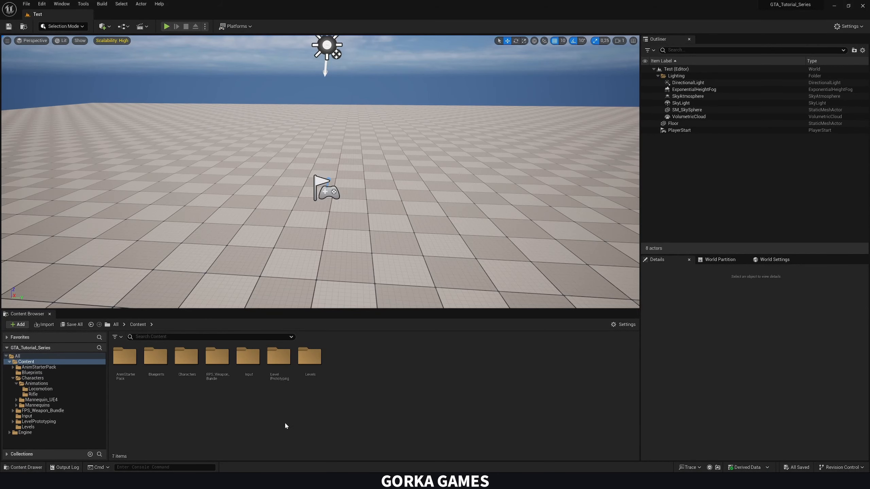
Inspect the SK_AR4_X skeletal mesh in FPS_Weapon_Bundle/Weapons/Meshes/AR4, close it and return to the Content folder
click(218, 360)
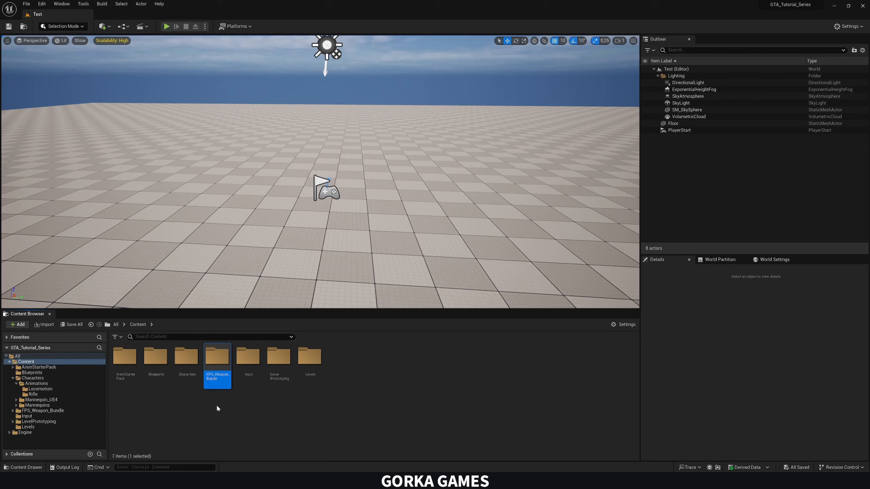
key(Return)
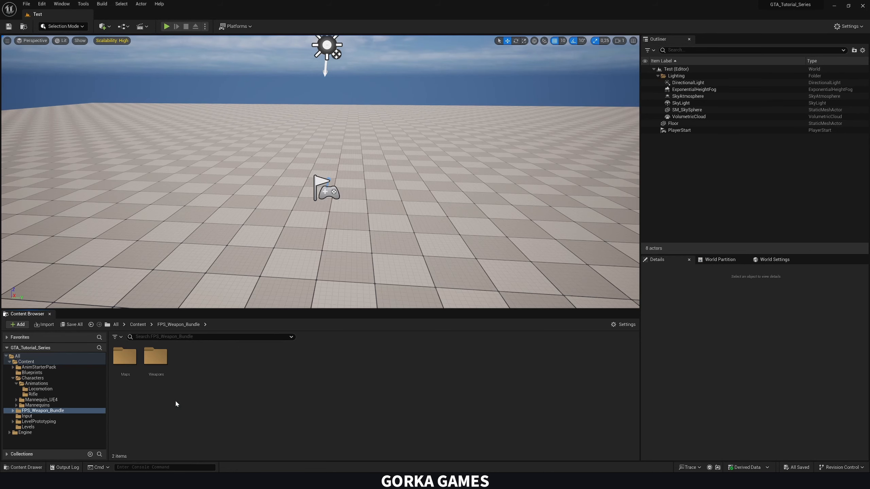
double_click(160, 377)
double_click(156, 376)
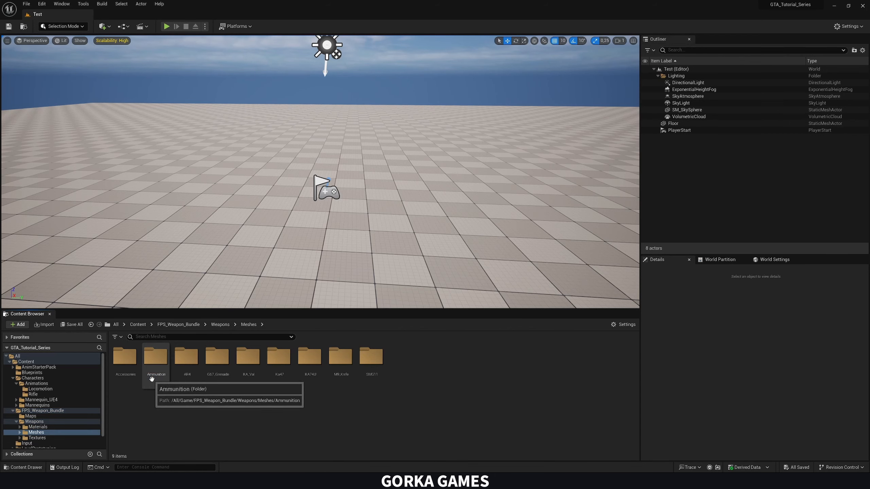
double_click(180, 383)
click(221, 370)
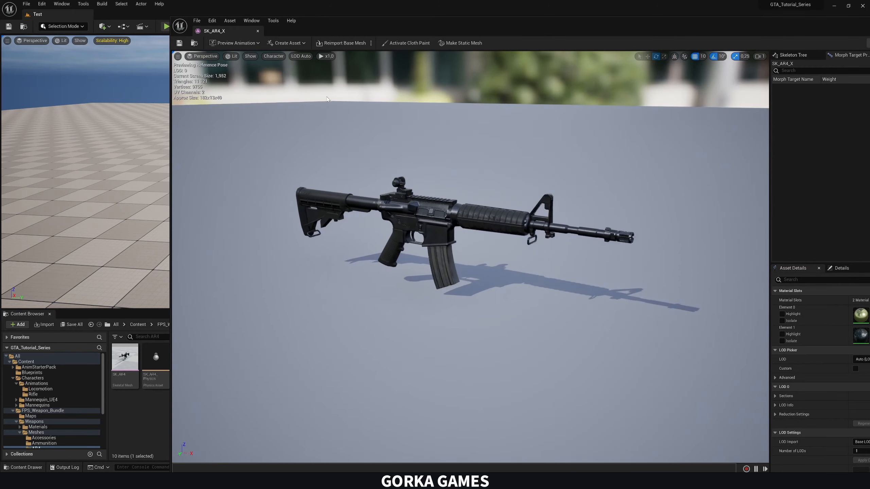
click(258, 31)
click(137, 324)
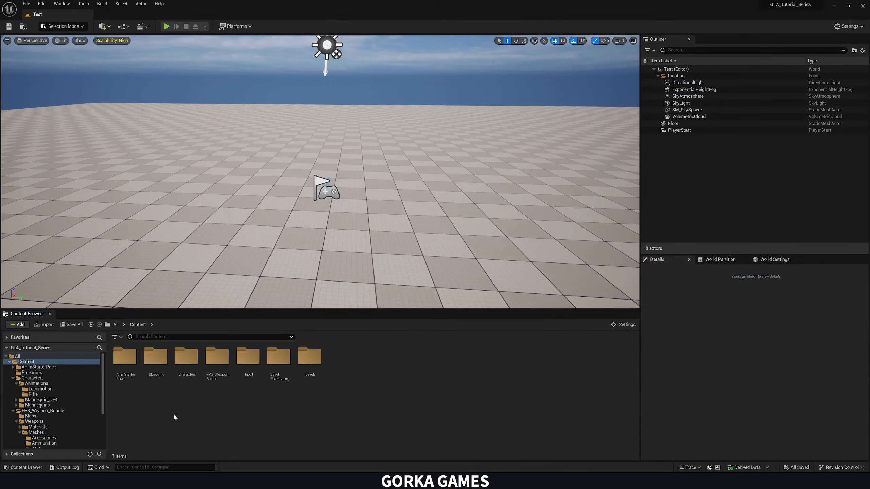
Rename the FPS_Weapon_Bundle folder in Content to Weapons
click(217, 358)
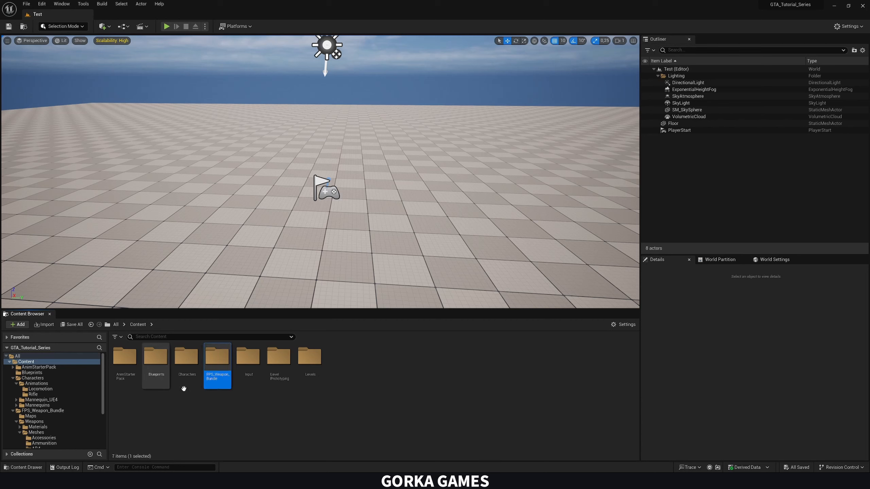
click(218, 376)
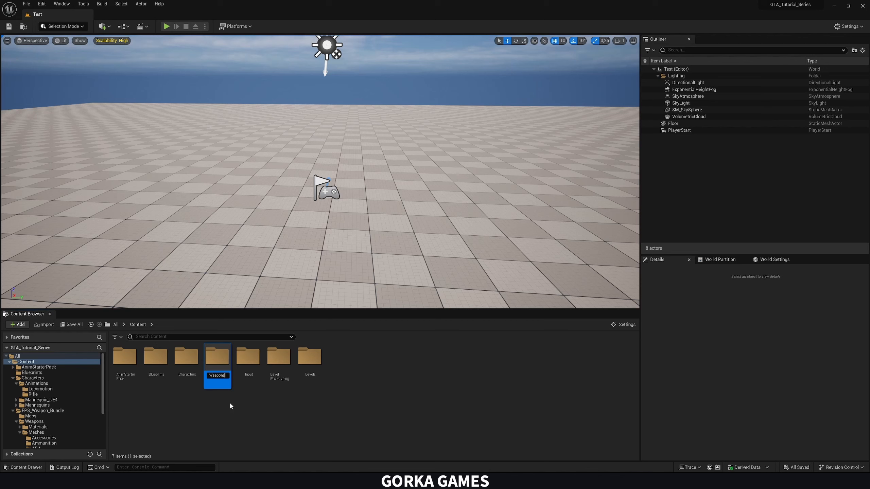
key(Return)
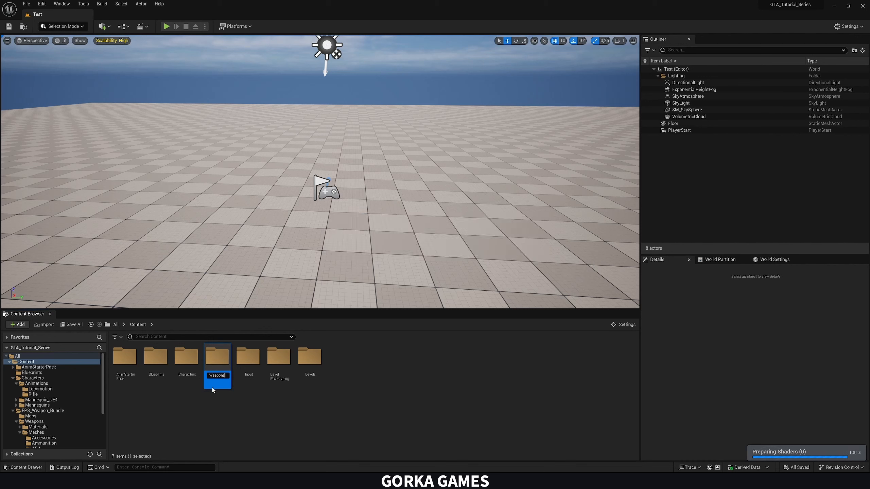
key(Return)
click(234, 412)
Browse the new Weapons folder down to its Meshes subfolders to check the moved assets
double_click(330, 373)
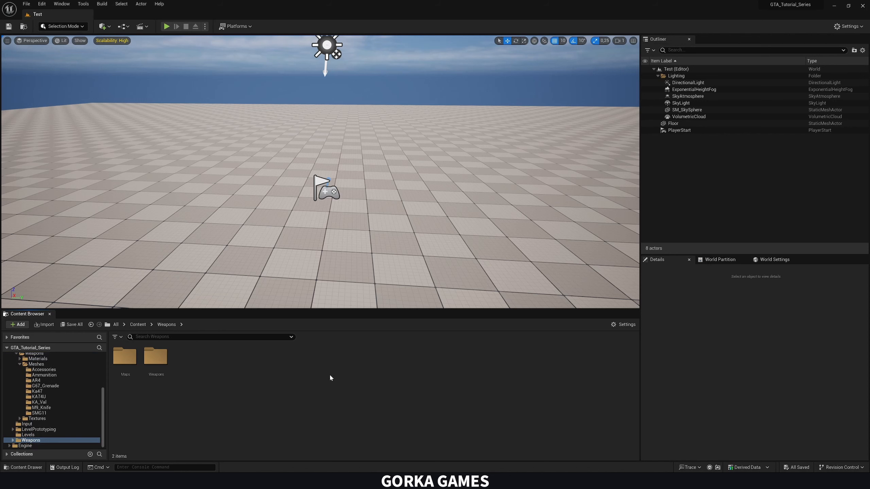
click(136, 361)
double_click(156, 357)
double_click(155, 359)
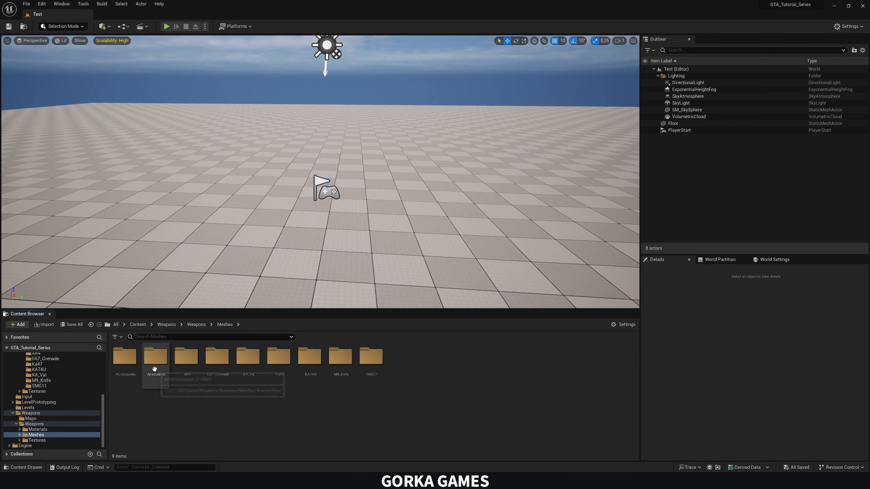
double_click(155, 358)
click(167, 324)
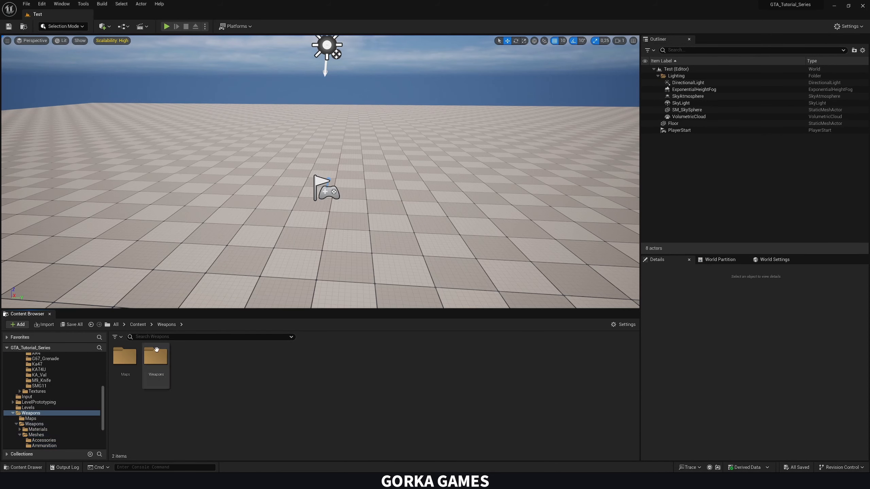
Check the old FPS_Weapon_Bundle folder down to Weapons/Materials/Accessories for leftover assets and return to Content
click(138, 325)
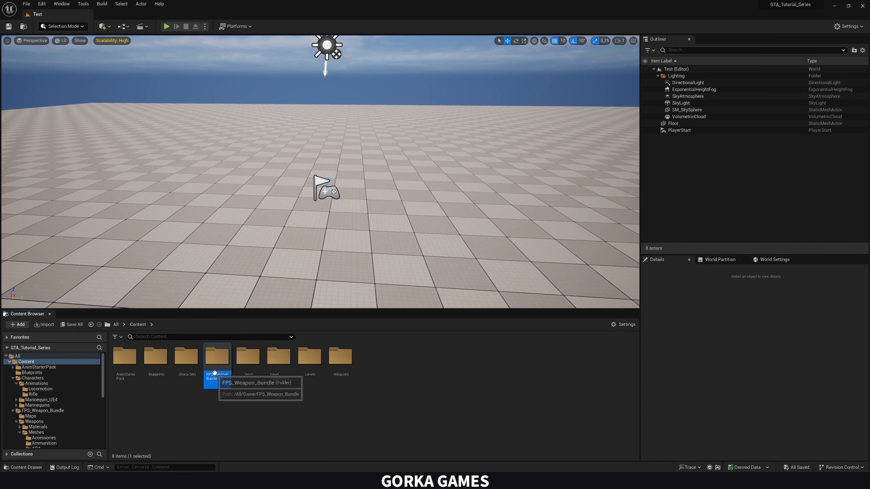
double_click(217, 356)
double_click(156, 357)
click(138, 372)
double_click(139, 371)
double_click(140, 371)
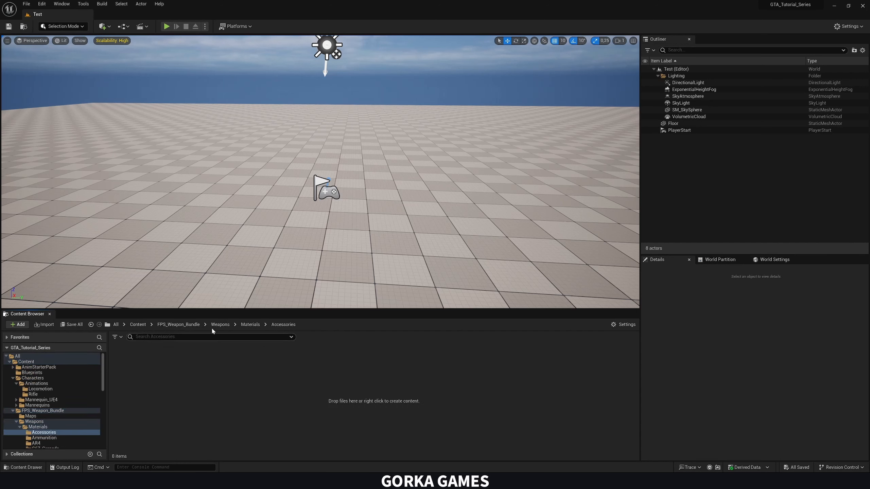
click(138, 324)
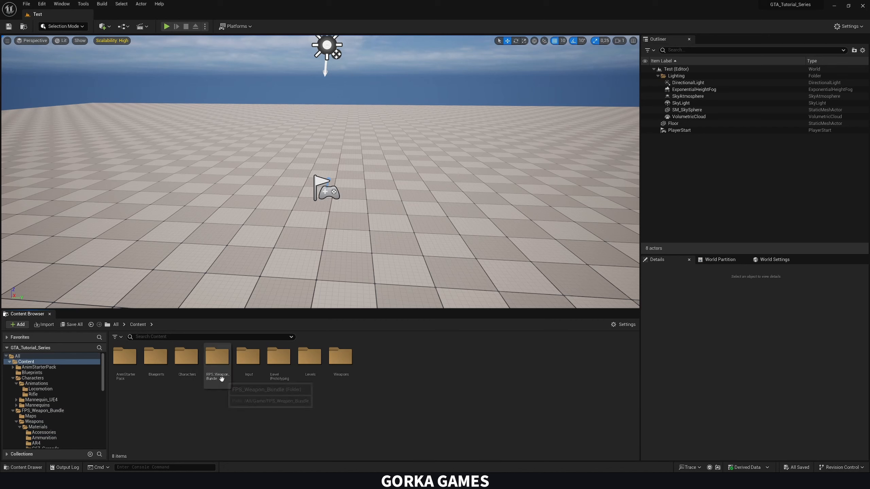
Try to delete the old FPS_Weapon_Bundle folder from Content within the editor
click(229, 384)
key(Delete)
key(Escape)
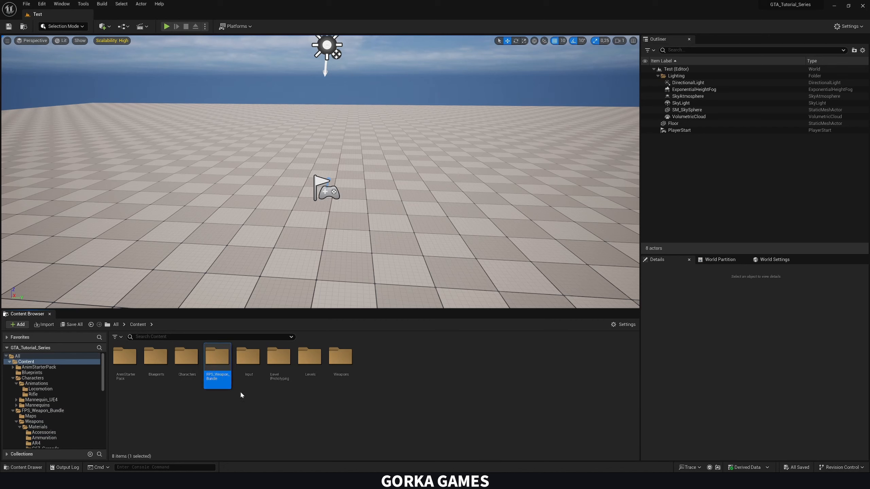
double_click(212, 384)
click(138, 325)
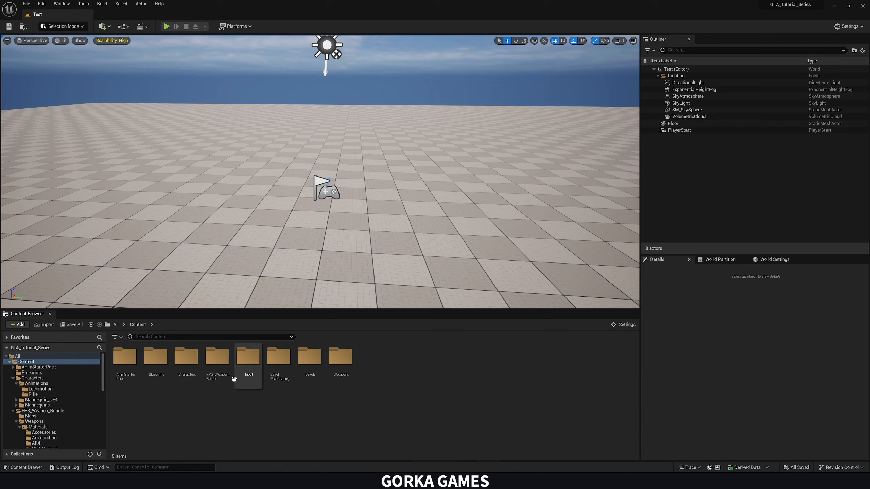
Show the old FPS_Weapon_Bundle folder's location in Windows File Explorer
right_click(225, 365)
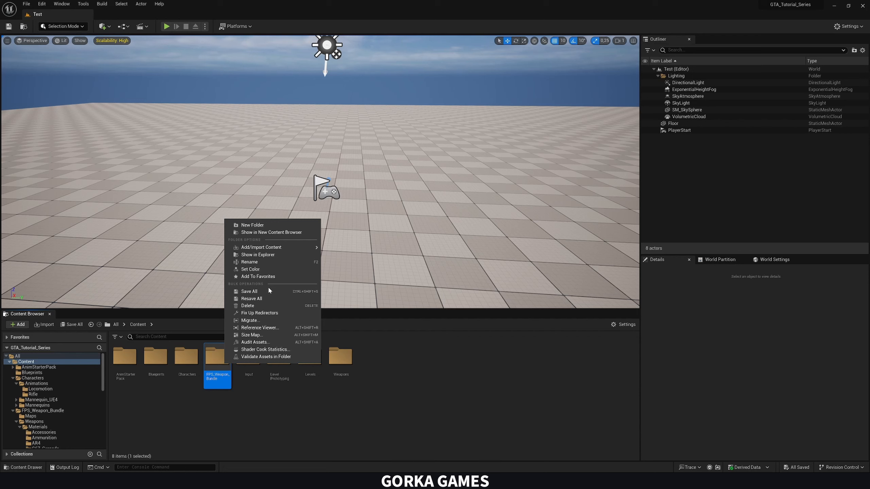
click(201, 402)
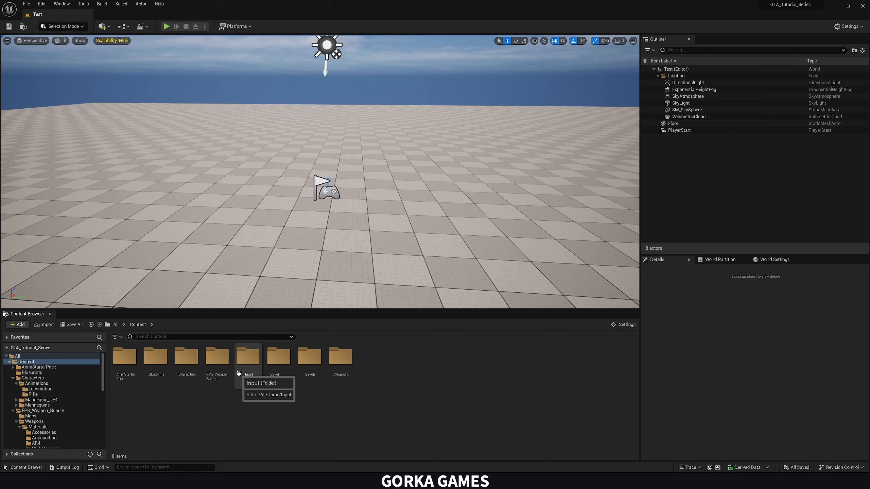
right_click(215, 400)
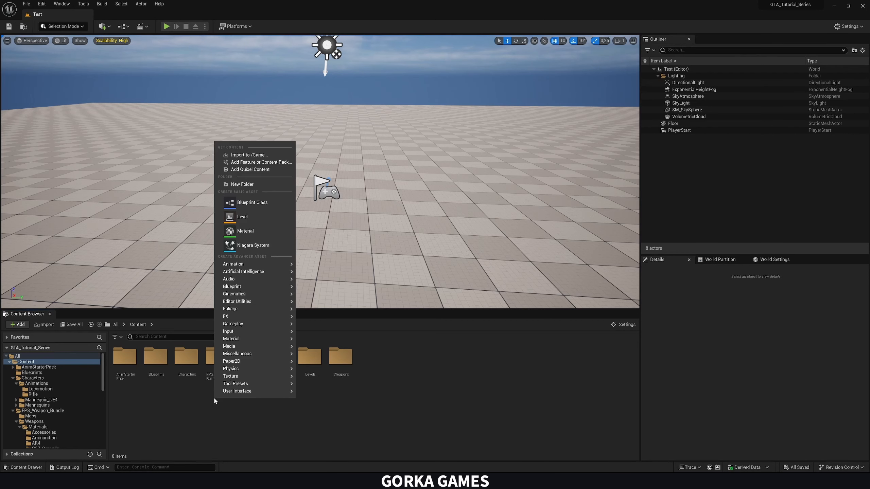
click(214, 383)
click(215, 360)
right_click(215, 362)
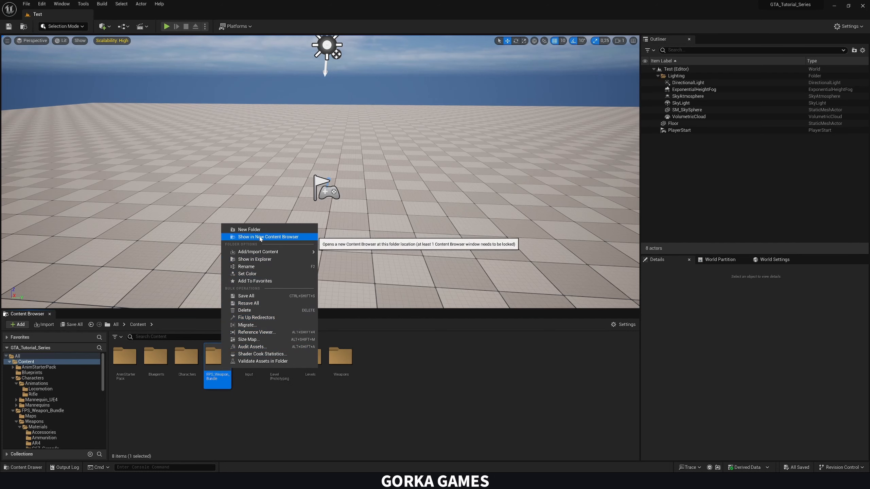
click(258, 262)
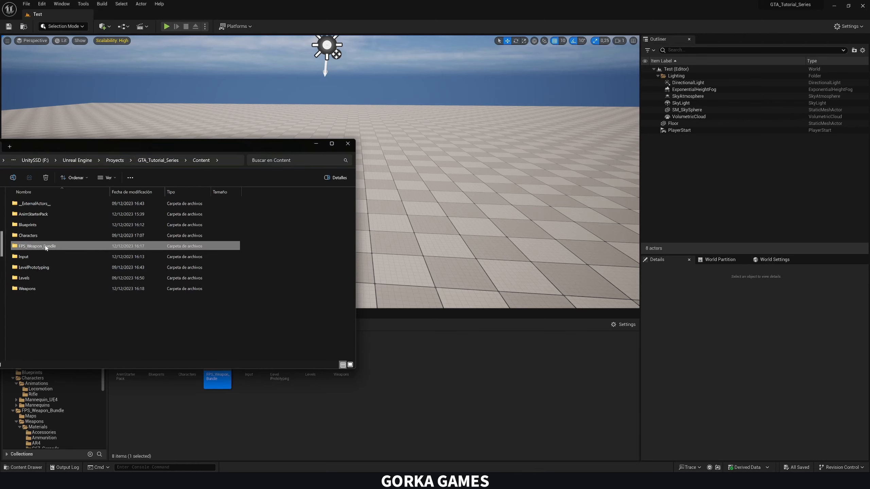
Check FPS_Weapon_Bundle's subfolders on disk, including Weapons/Materials/Ammunition, for remaining files and return to the project's Content directory
double_click(36, 246)
double_click(38, 213)
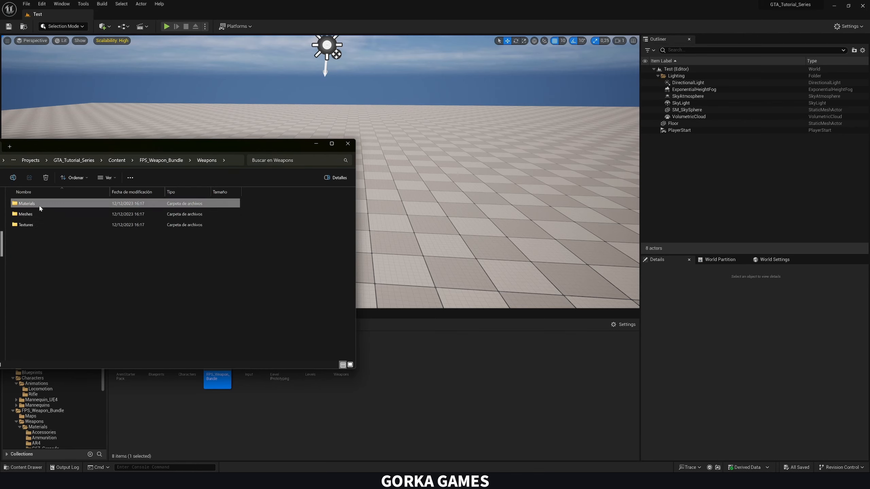
double_click(39, 204)
double_click(85, 215)
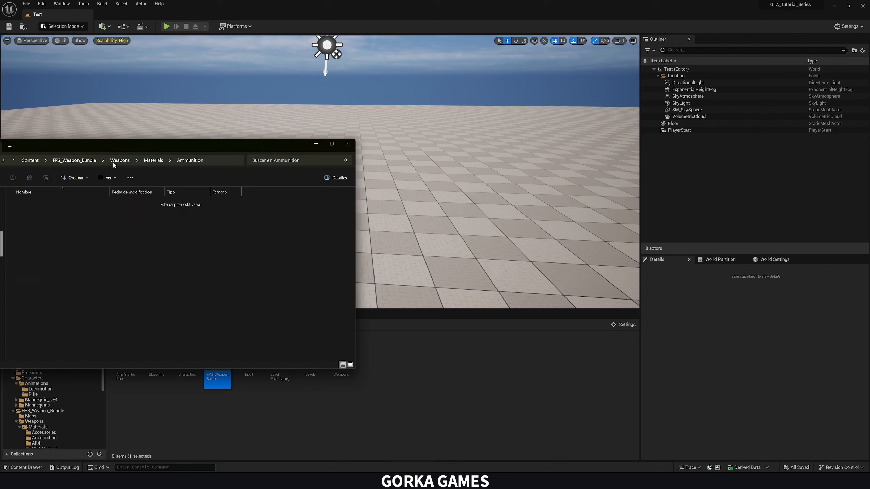
click(30, 161)
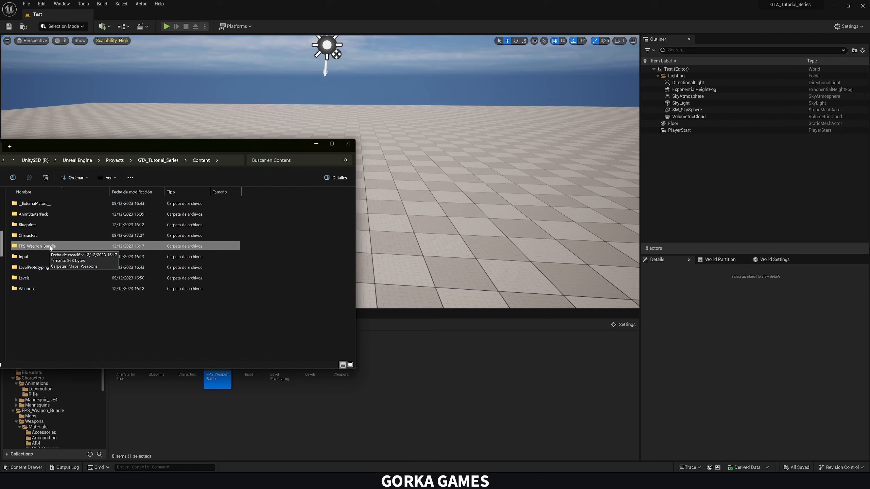
Permanently delete the FPS_Weapon_Bundle folder from the project's Content directory on disk and close File Explorer
key(Delete)
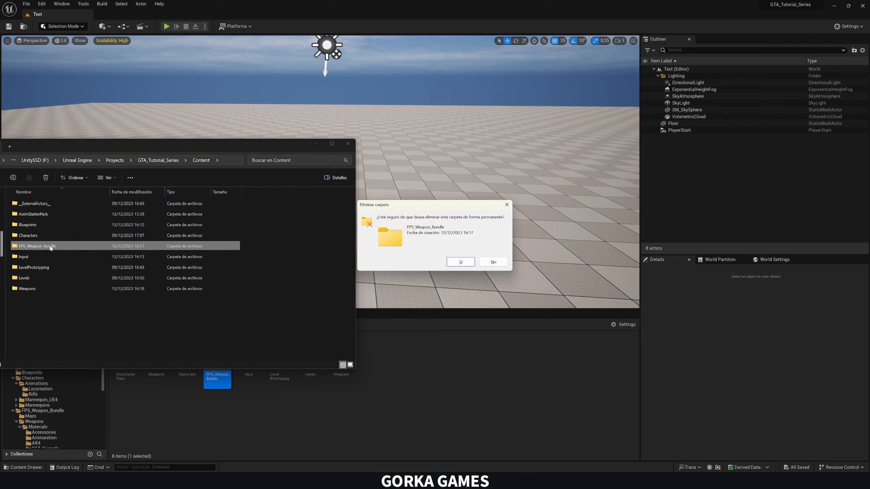
key(Return)
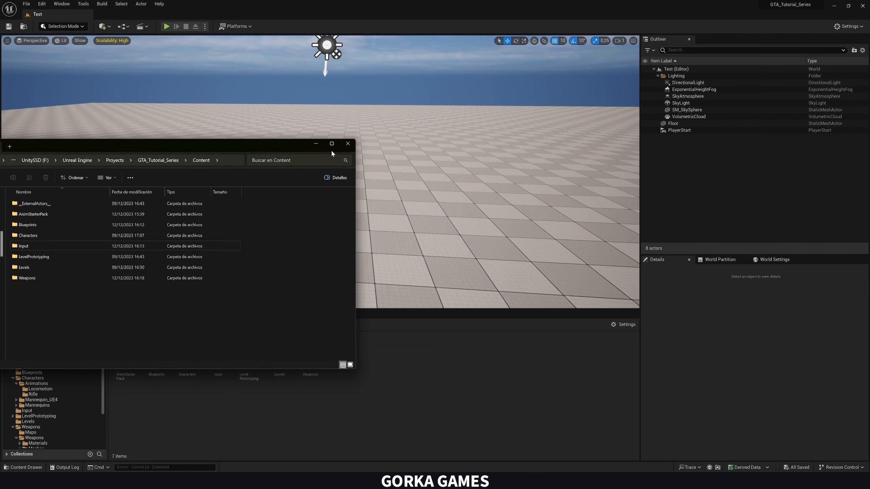
click(347, 143)
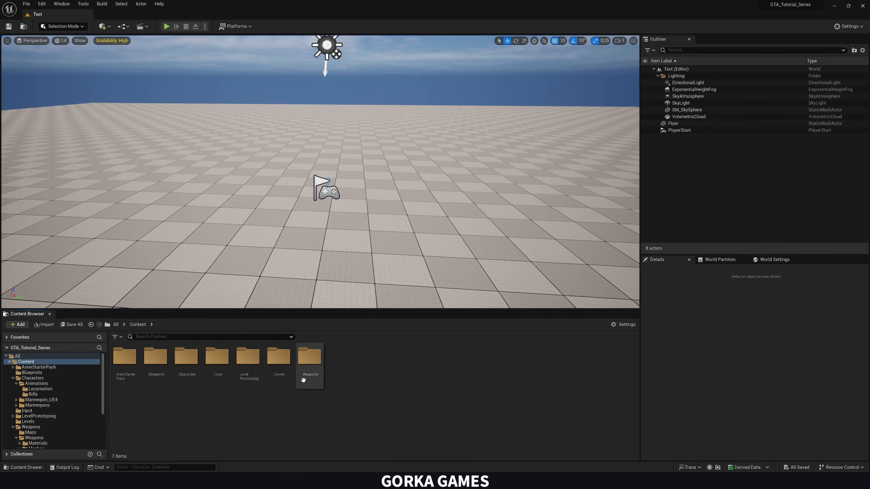
Locate the SK_AR4_X skeletal mesh in Weapons/Weapons/Meshes/AR4 and return to the Content folder
double_click(309, 368)
double_click(158, 370)
double_click(160, 371)
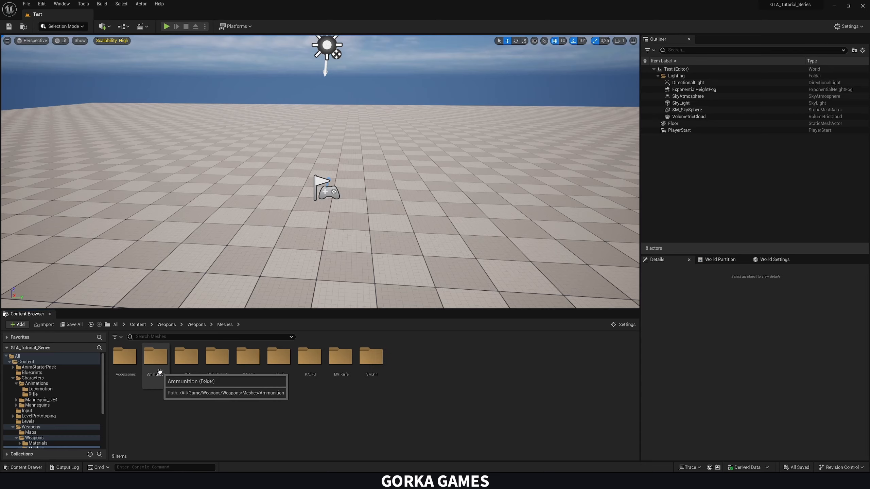
double_click(187, 363)
click(226, 354)
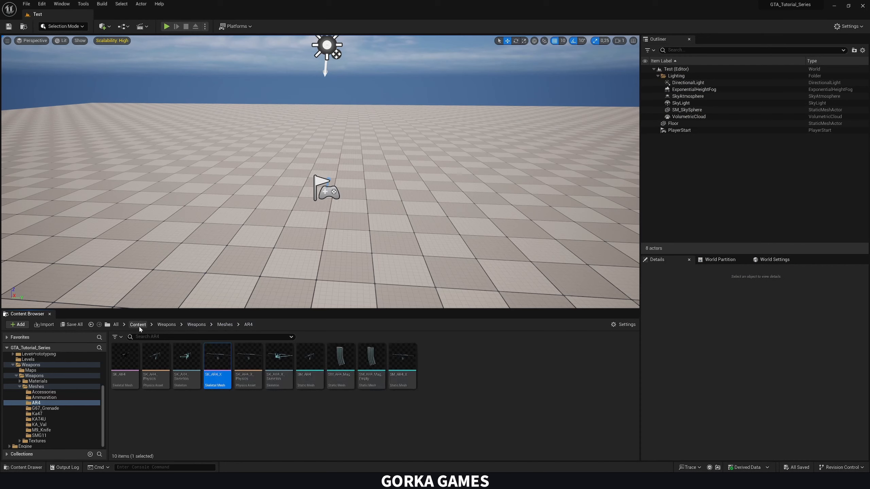
click(137, 325)
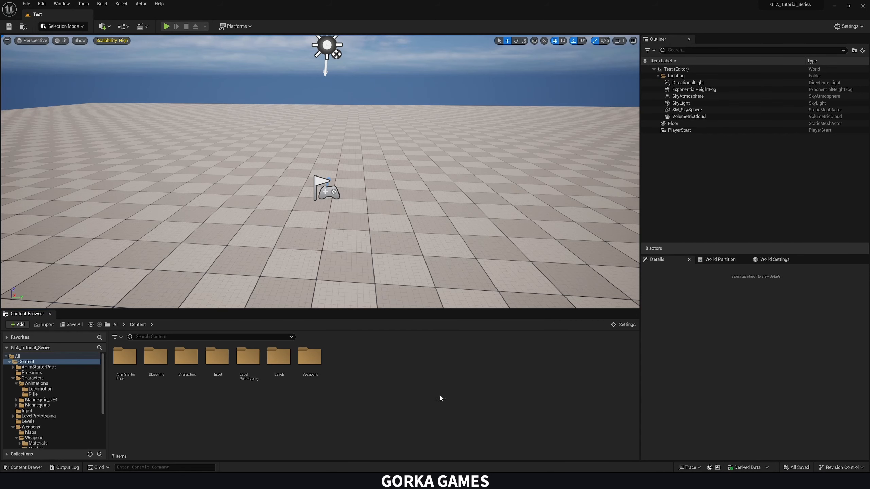
Open the SK_Mannequin skeleton from Characters/Mannequins/Meshes
right_drag(382, 255, 378, 255)
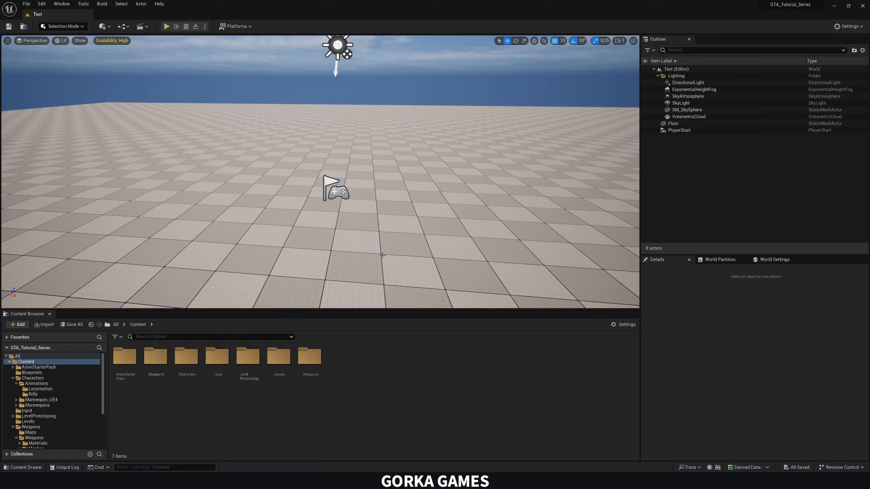
double_click(188, 374)
double_click(188, 374)
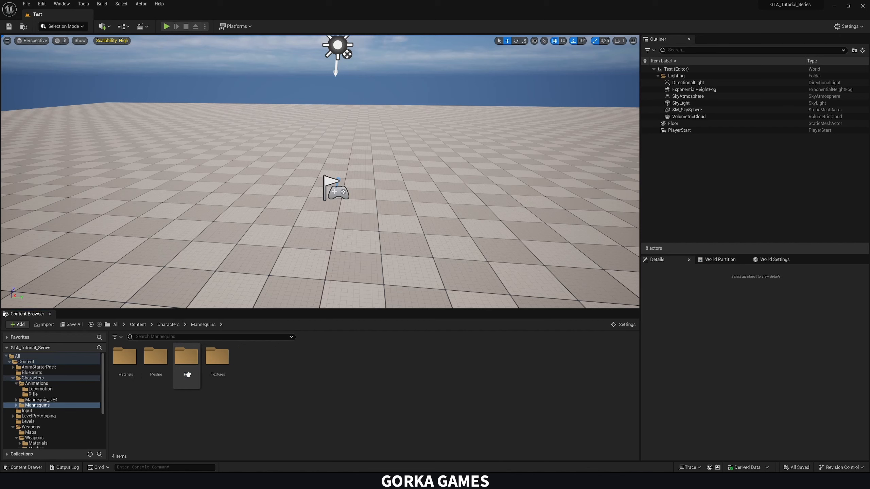
double_click(155, 373)
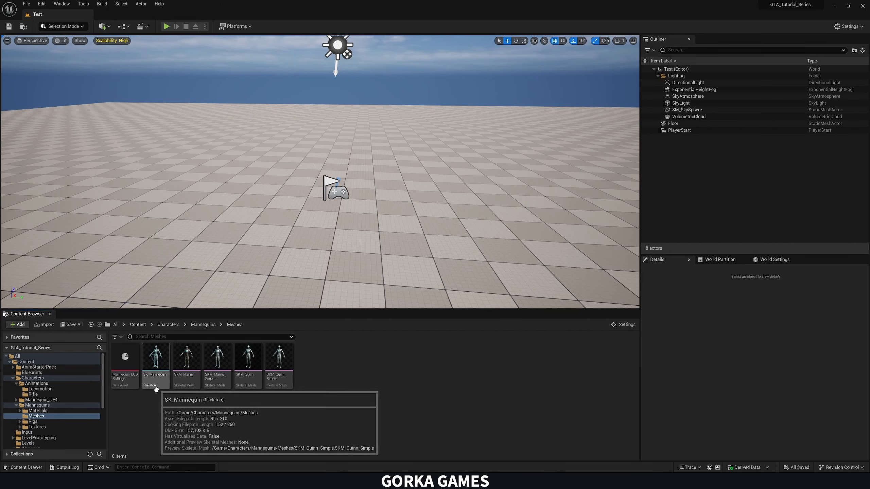
double_click(155, 368)
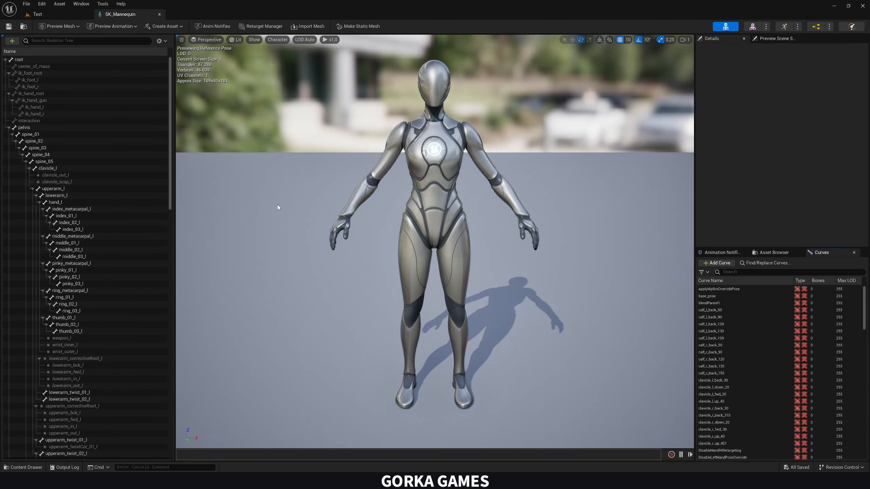
Set the skeleton's preview mesh to SKM_Manny_Simple
click(60, 26)
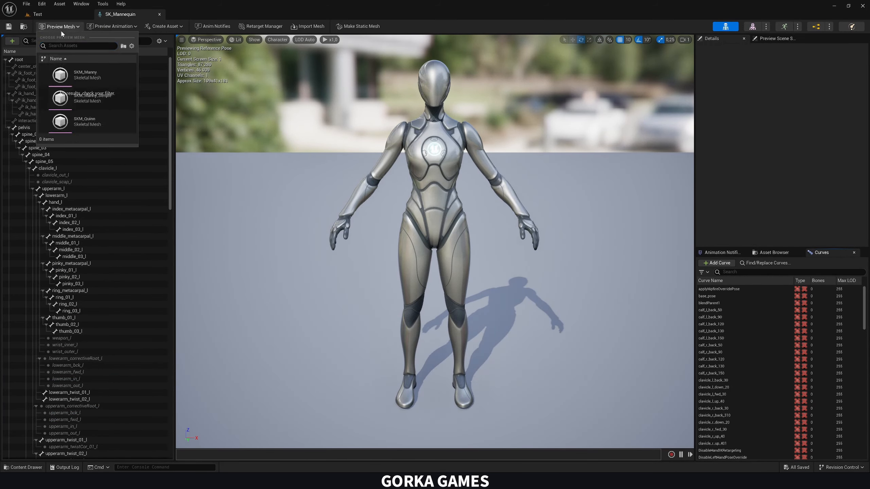
click(95, 78)
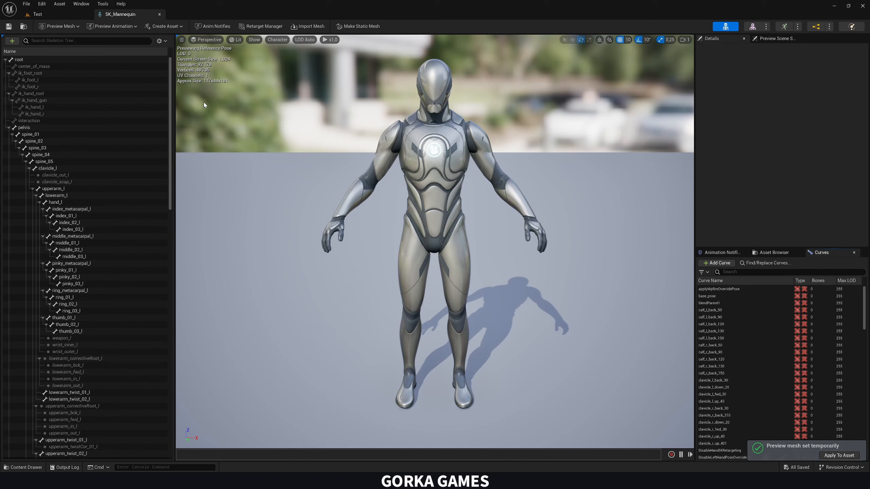
click(71, 27)
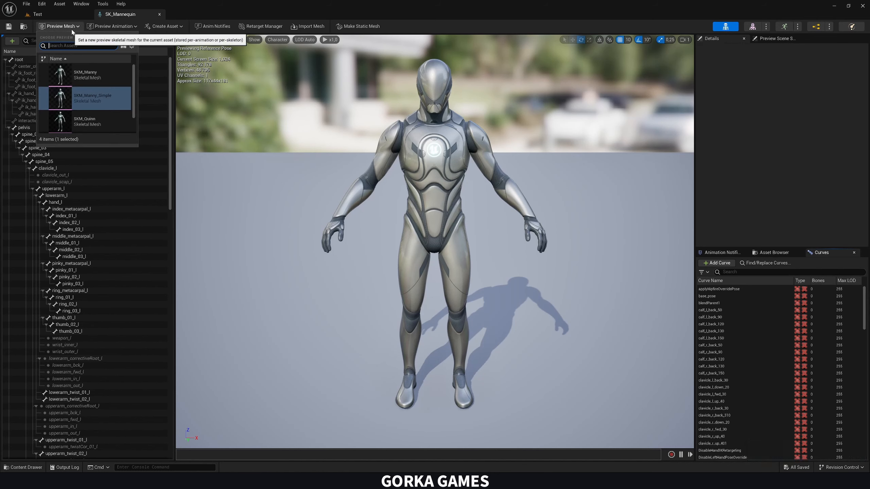
text(rifle)
Set the preview animation to Idle_Rifle and pause its playback with the mannequin's hands in view
click(100, 28)
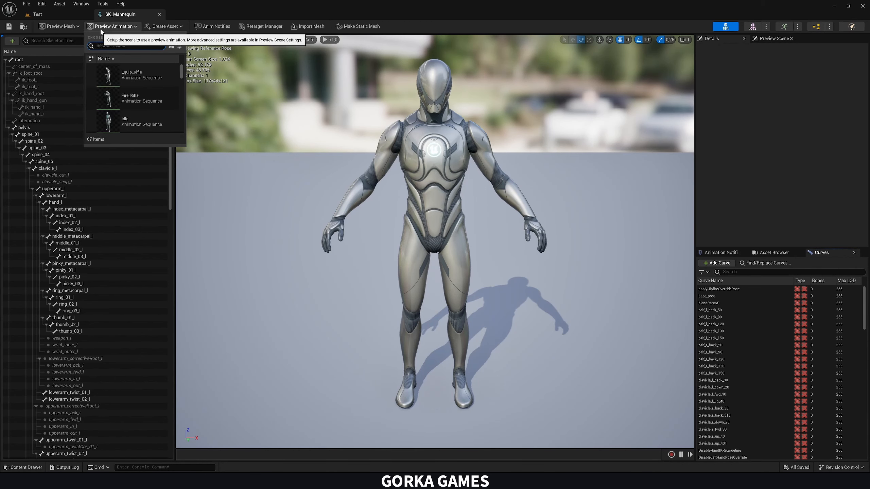
text(rifle)
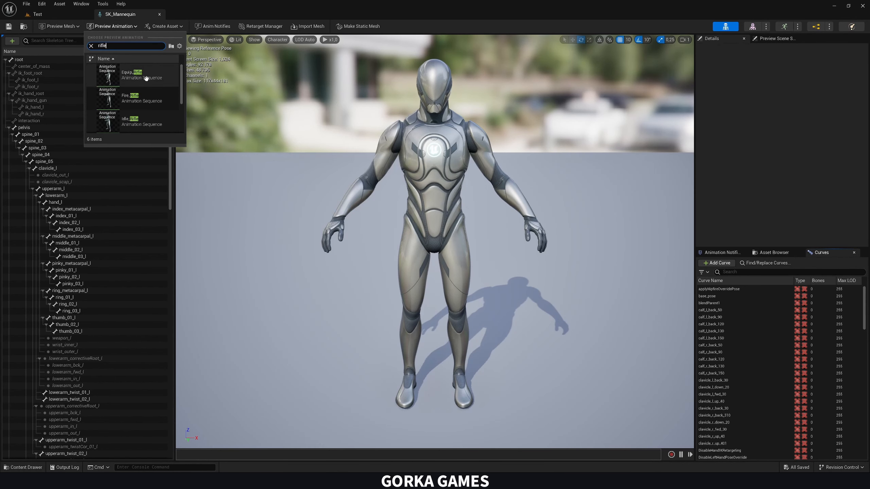
scroll(139, 88, down, 1)
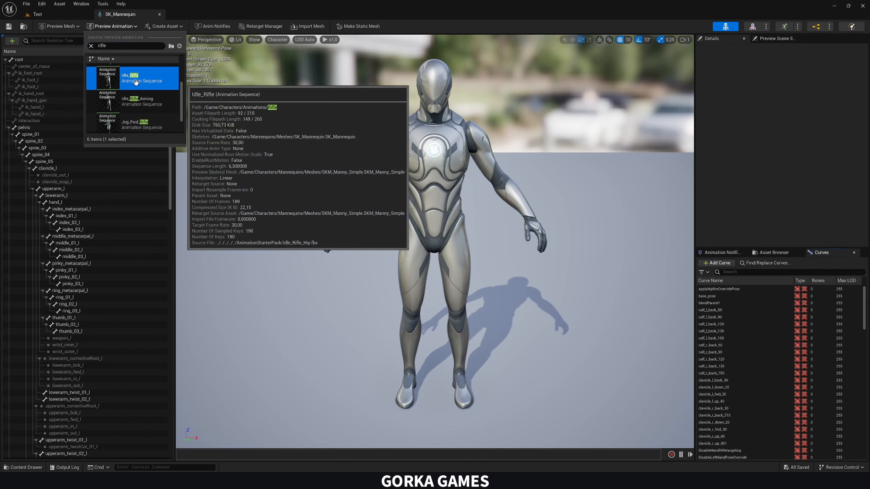
click(137, 82)
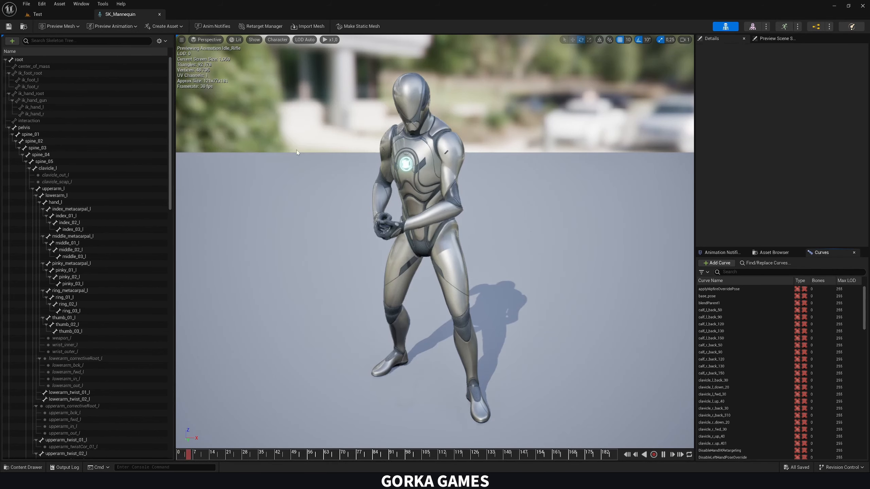
click(663, 455)
right_drag(451, 222, 383, 272)
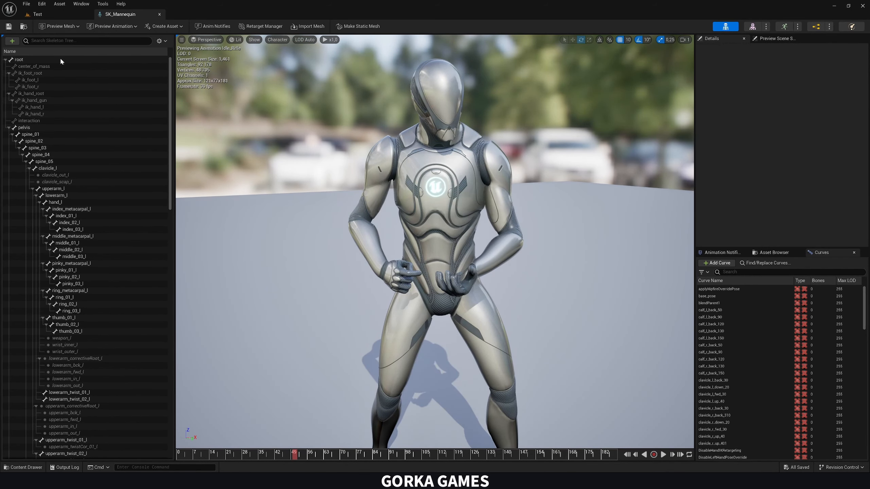
Add a socket named Hand_R_Rifle to the hand_r bone
scroll(37, 248, down, 2)
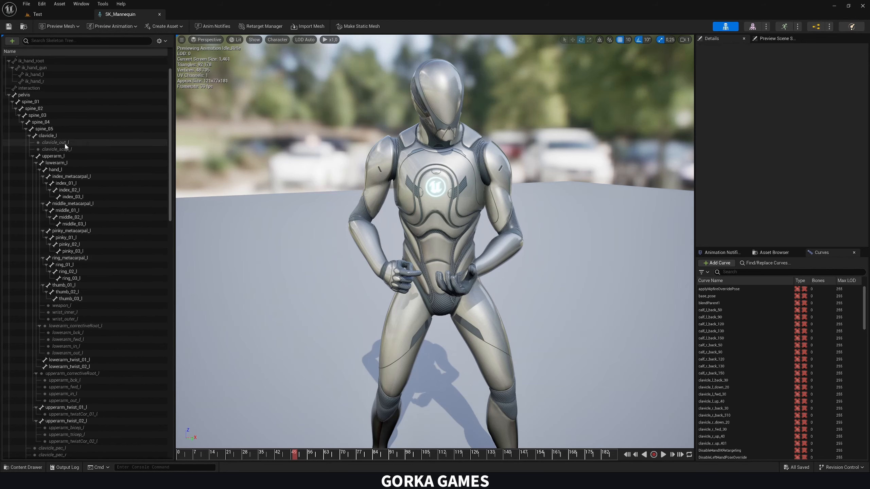
scroll(77, 230, down, 10)
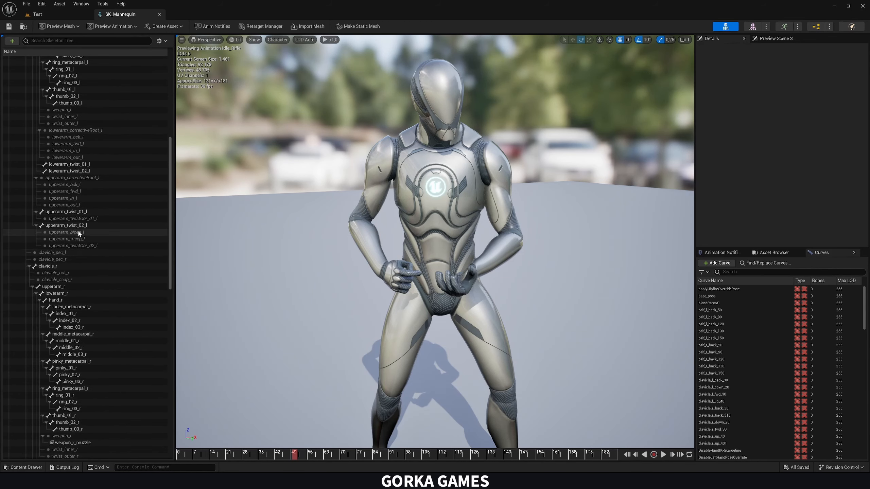
click(66, 301)
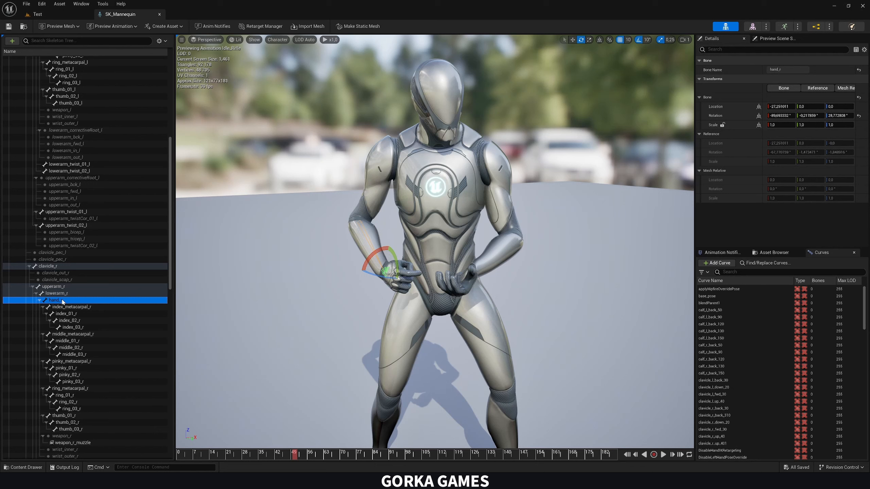
right_click(60, 301)
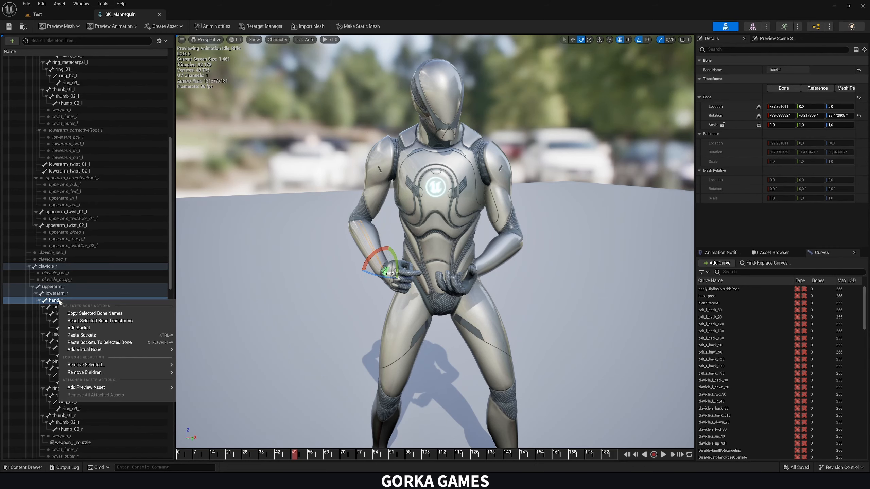
click(80, 328)
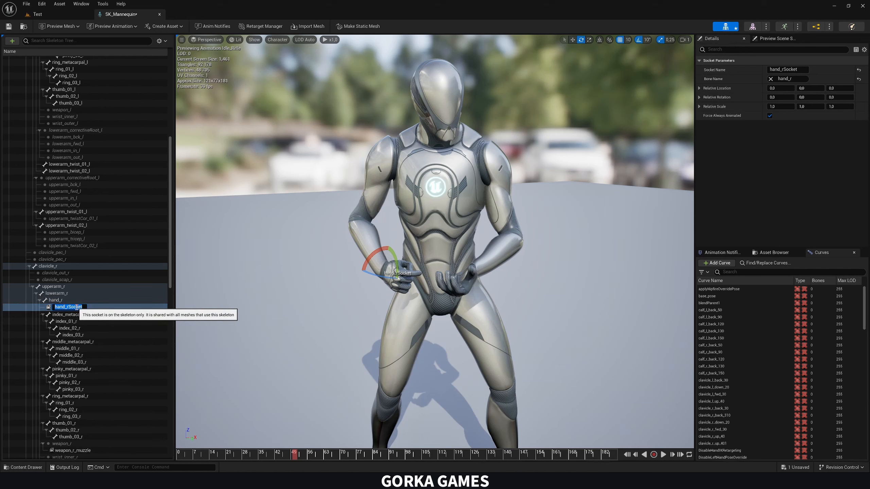
text(Hand_R_Rifle)
key(Return)
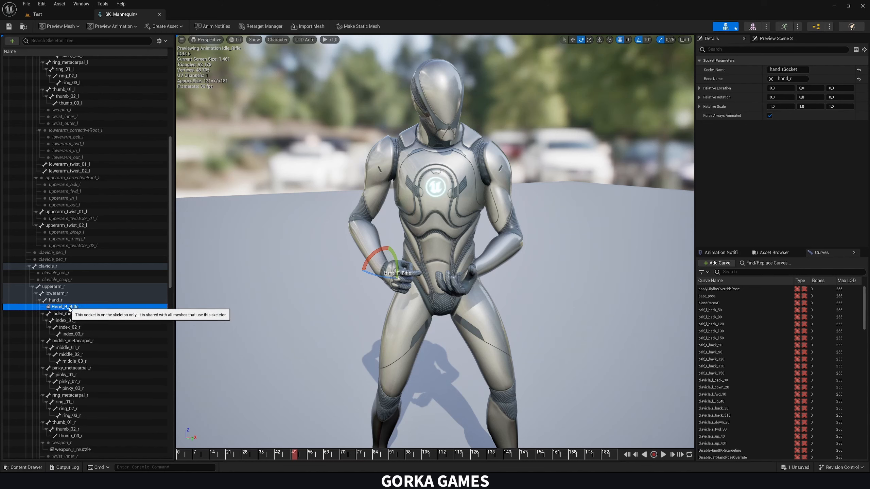
Attach the SK_AR4_X skeletal mesh as a preview asset to the Hand_R_Rifle socket
right_click(71, 310)
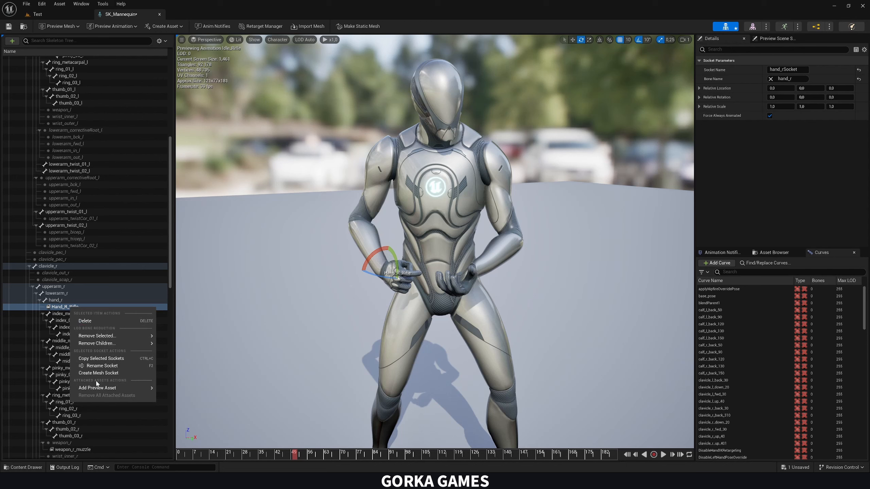
mouse_move(100, 388)
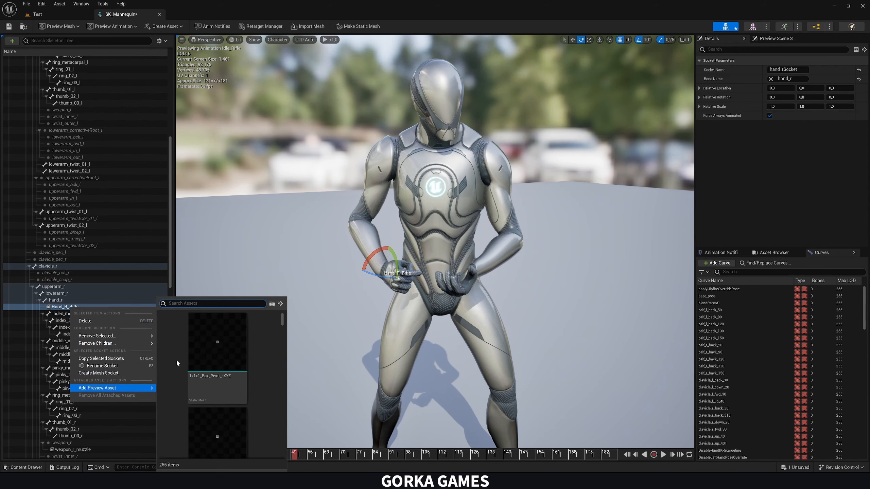
text(ar)
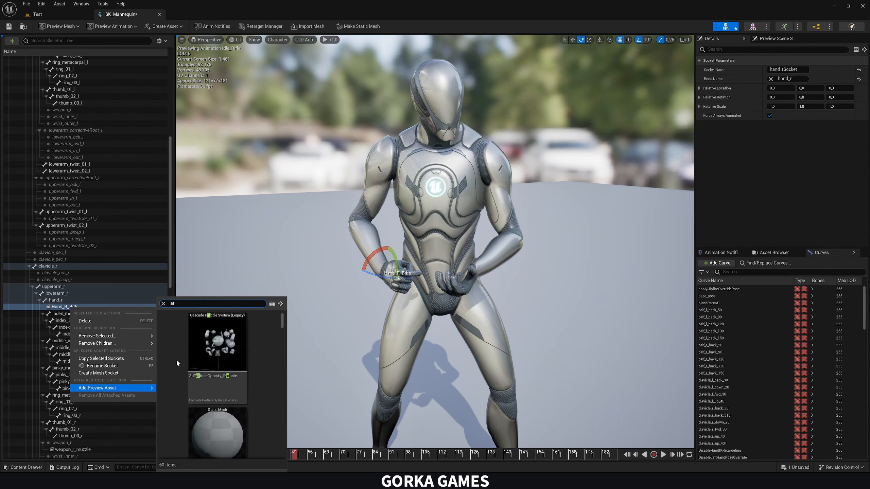
text(4)
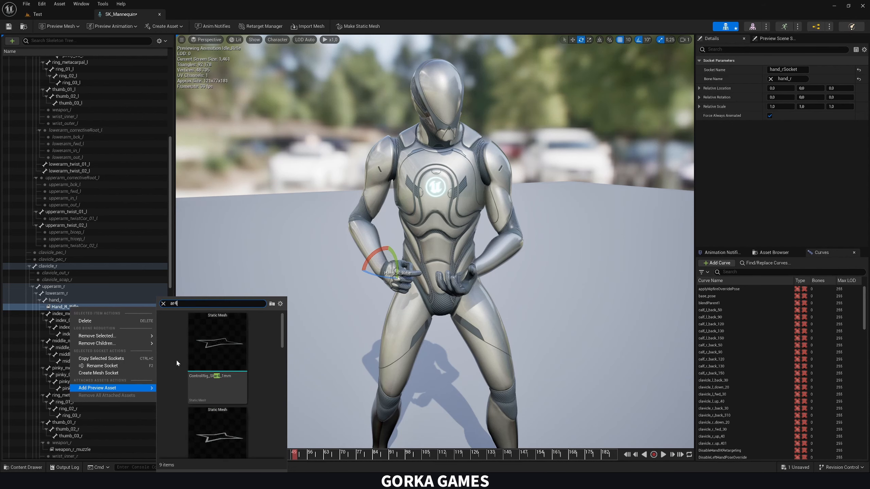
scroll(176, 359, down, 5)
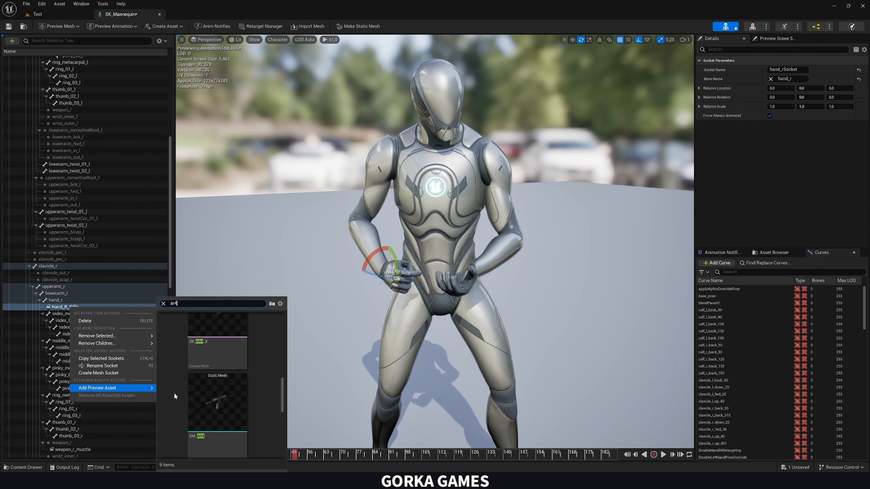
scroll(172, 382, down, 1)
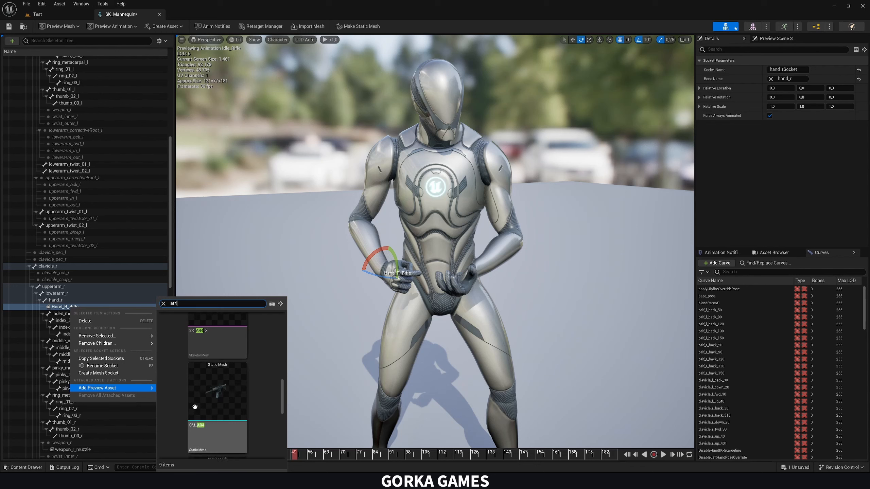
scroll(198, 401, up, 2)
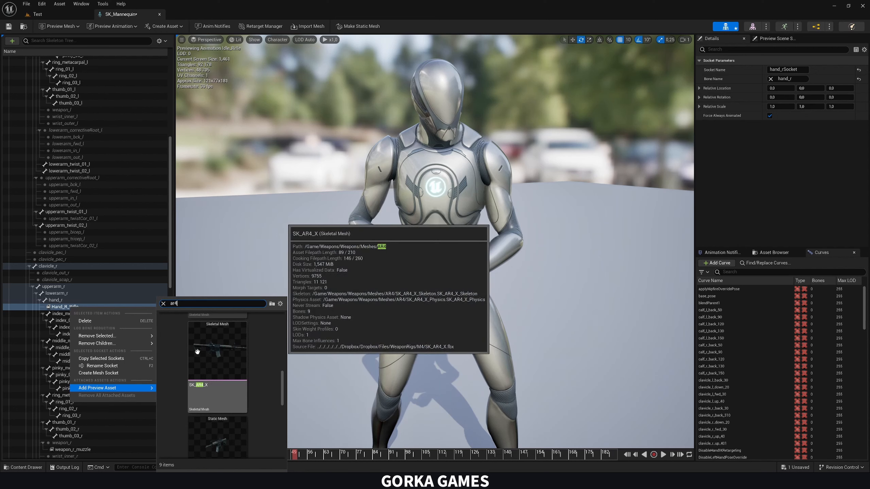
click(207, 389)
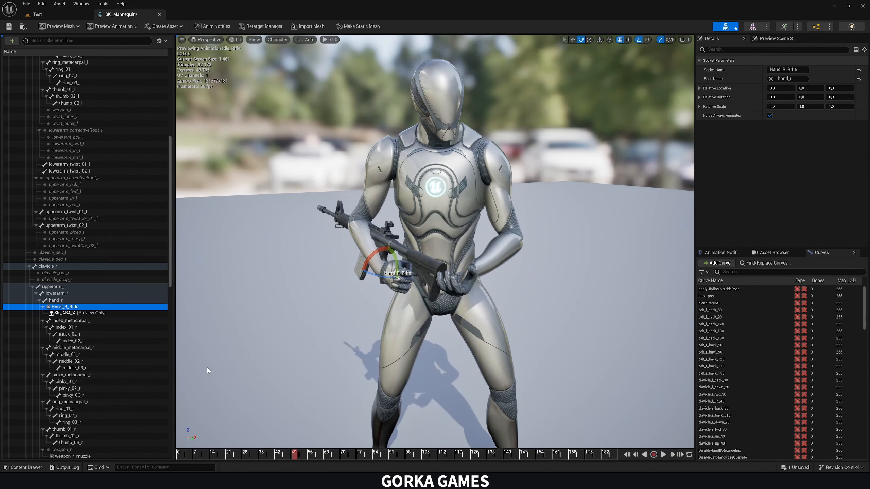
Rotate and move the Hand_R_Rifle socket to relative location about (-8.2, 1.4, 0) and relative rotation about (0°, 10°, -180°)
drag(353, 282, 411, 272)
key(w)
key(e)
key(w)
key(e)
key(w)
Set the viewport's rotation snapping to 5° and its grid snapping to 5
click(646, 40)
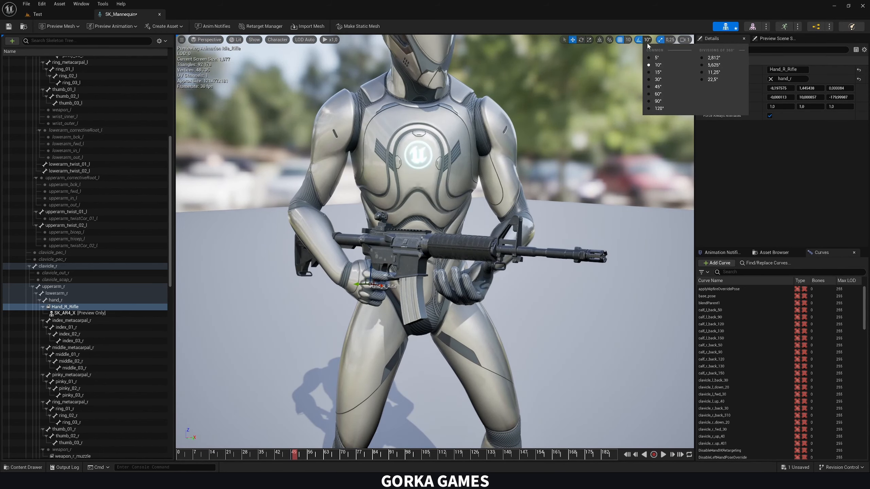
click(655, 59)
click(631, 39)
click(644, 59)
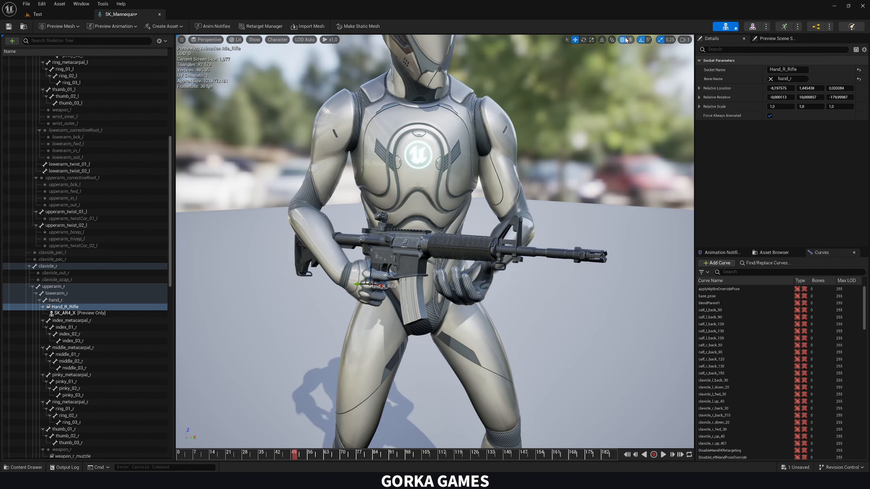
Refine the rifle's grip by adjusting the socket to relative location about (-7.8, 3.4, -1.2) and relative rotation about (0°, 0°, -180°)
alt+drag(411, 240, 439, 250)
scroll(435, 240, up, 3)
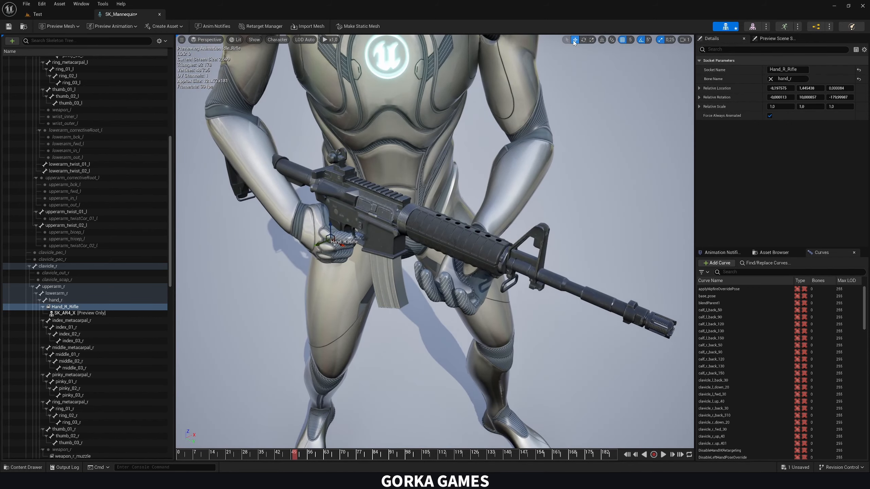
alt+drag(406, 205, 407, 205)
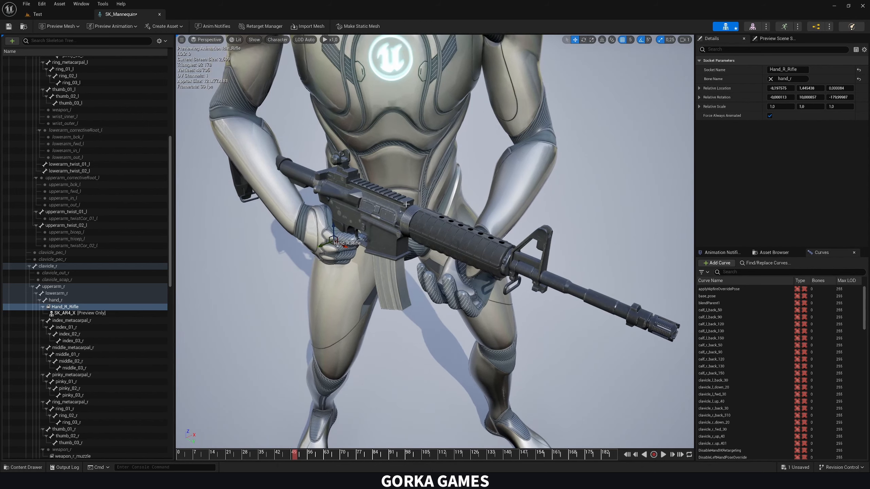
key(e)
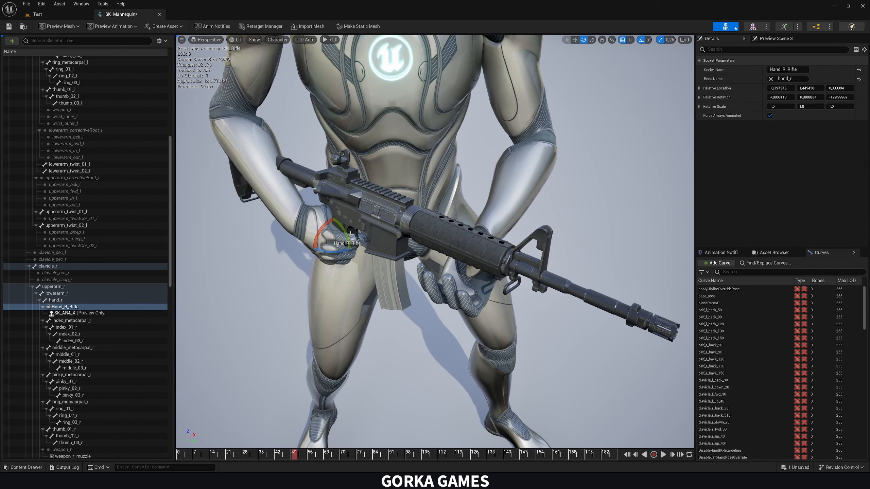
drag(350, 250, 260, 222)
key(w)
key(e)
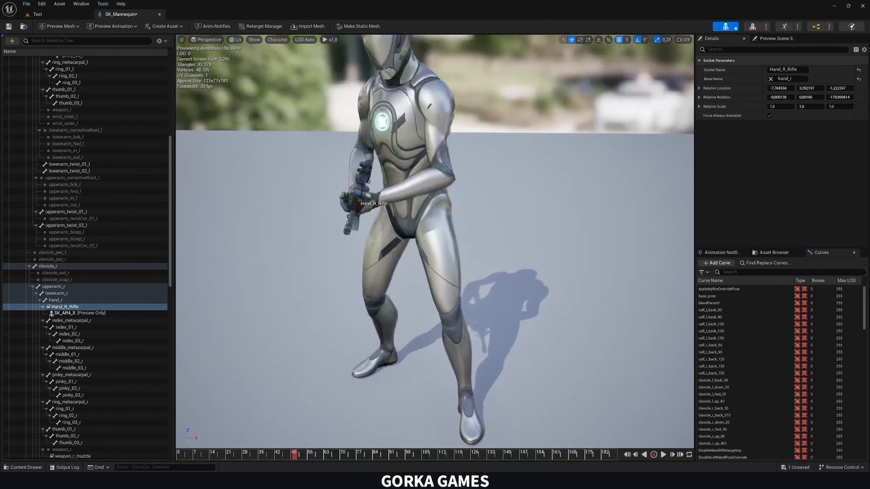
Turn off rotation snapping and tilt the Hand_R_Rifle socket to about 2.7° on the Y axis
alt+drag(378, 235, 421, 235)
scroll(372, 228, up, 5)
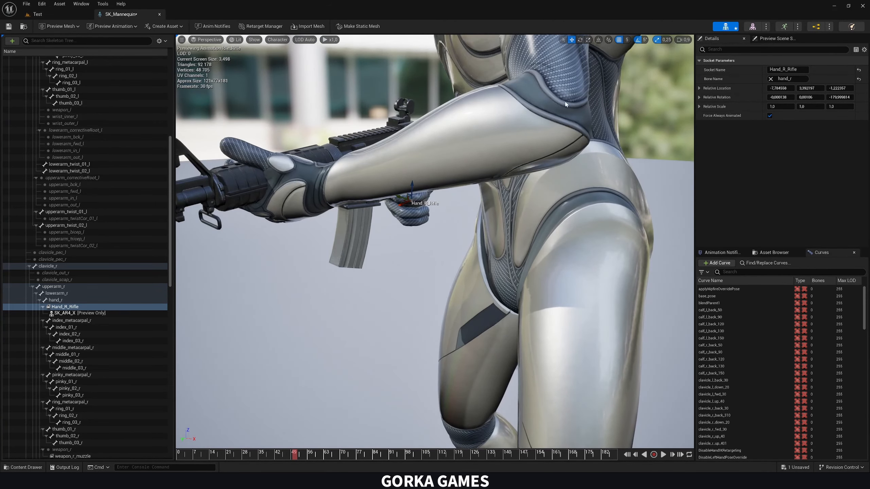
click(645, 40)
alt+drag(514, 223, 464, 226)
key(e)
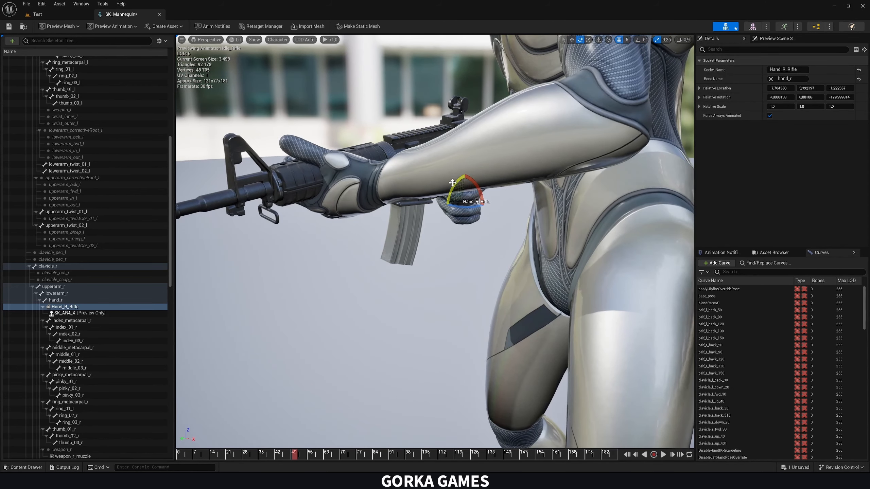
drag(447, 194, 613, 103)
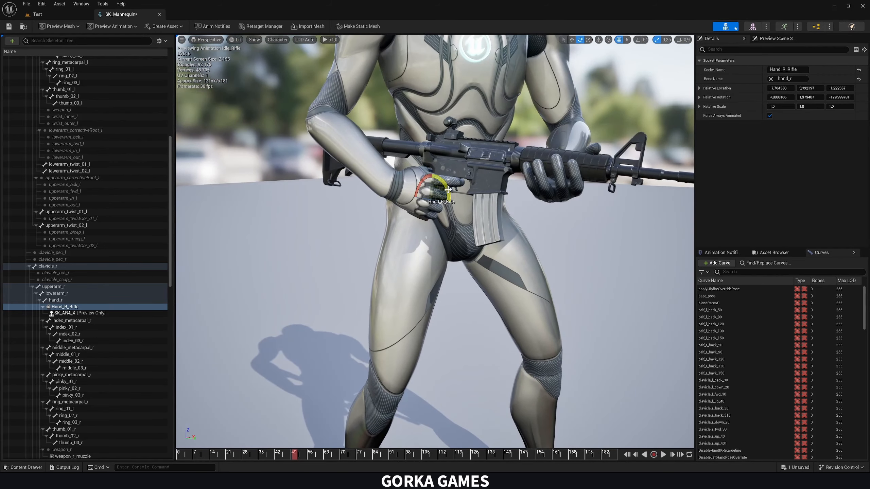
click(613, 86)
Check the rifle's fit in both hands from other angles and save the SK_Mannequin skeleton
scroll(435, 240, down, 6)
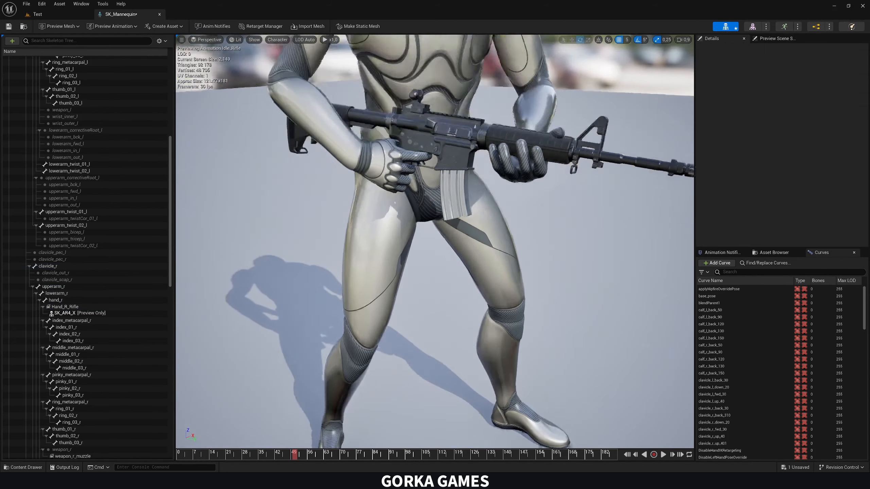
alt+drag(435, 240, 479, 213)
scroll(435, 240, up, 2)
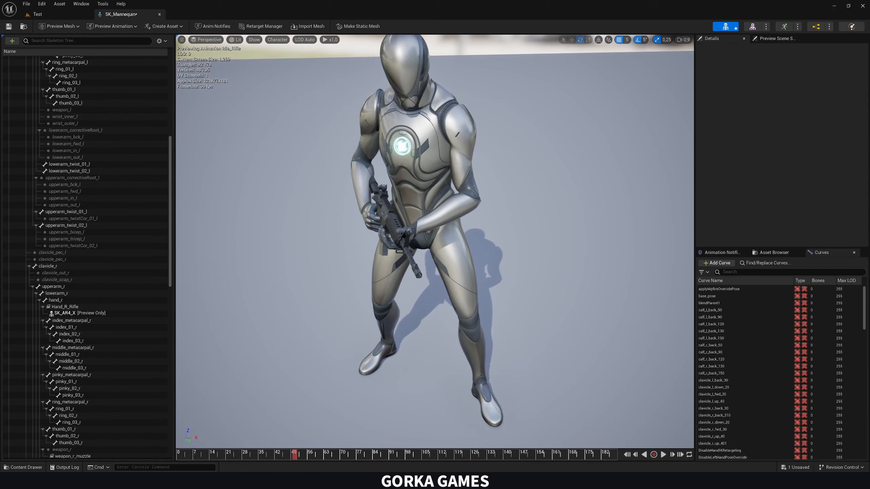
click(61, 308)
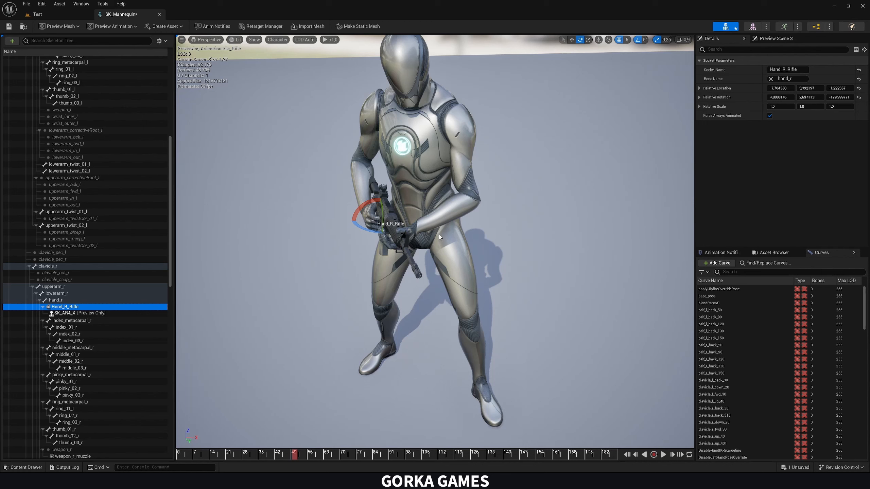
click(9, 26)
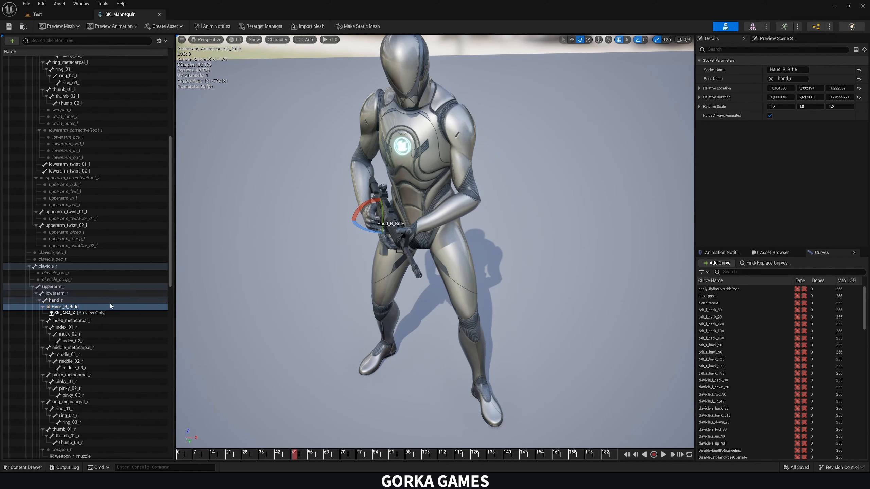
Play-test the Test level briefly by moving the character forward, and stop the session
click(72, 300)
click(77, 307)
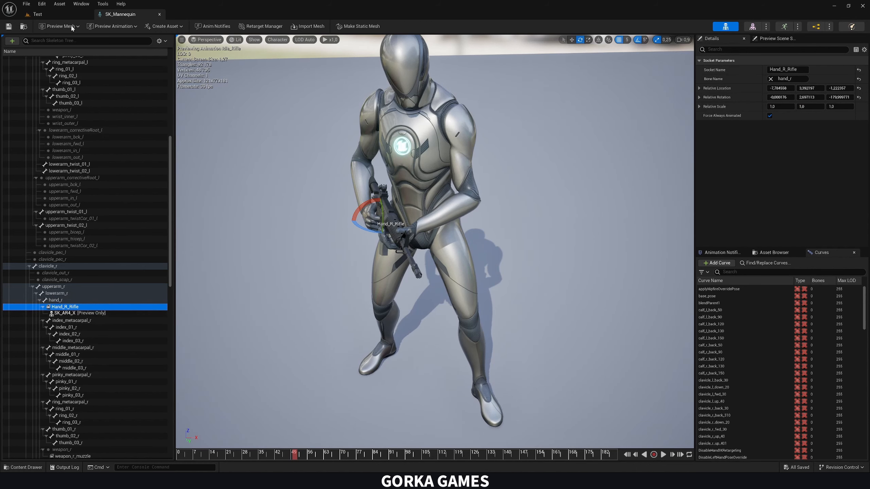
click(38, 14)
click(167, 26)
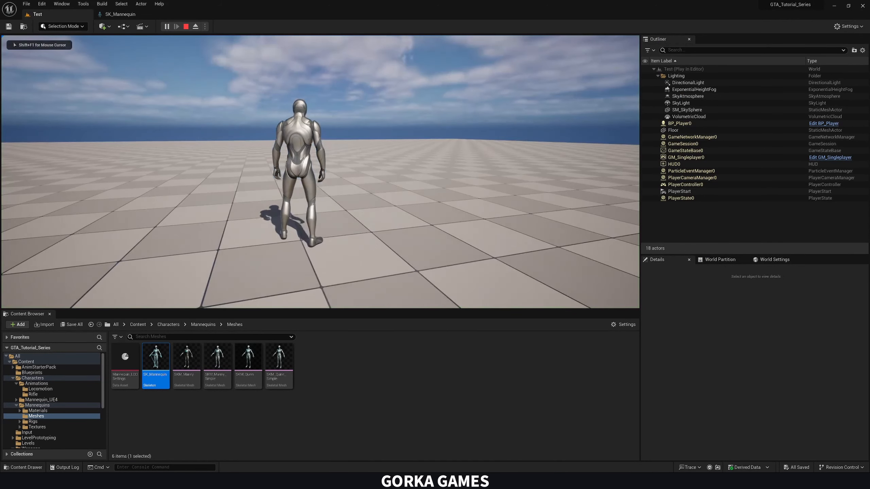
key(w)
key(Escape)
Close the SK_Mannequin skeleton and open the BP_Player blueprint from the Blueprints folder in its viewport view
click(120, 14)
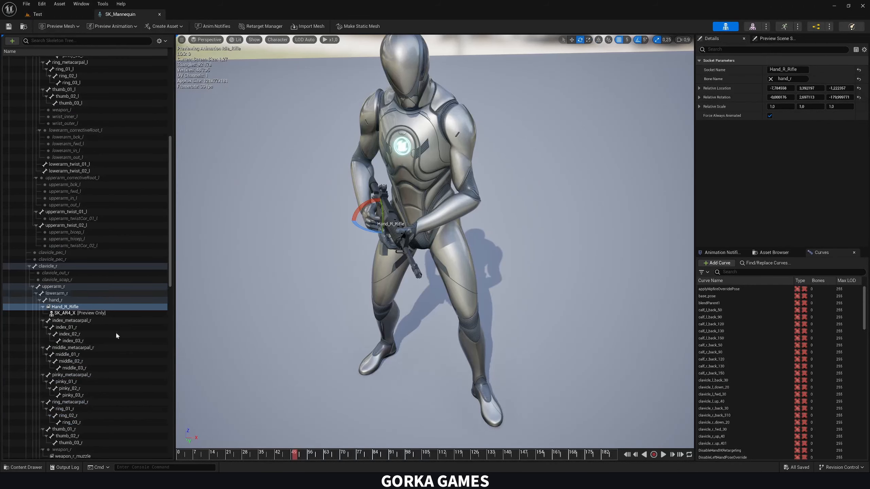
click(72, 315)
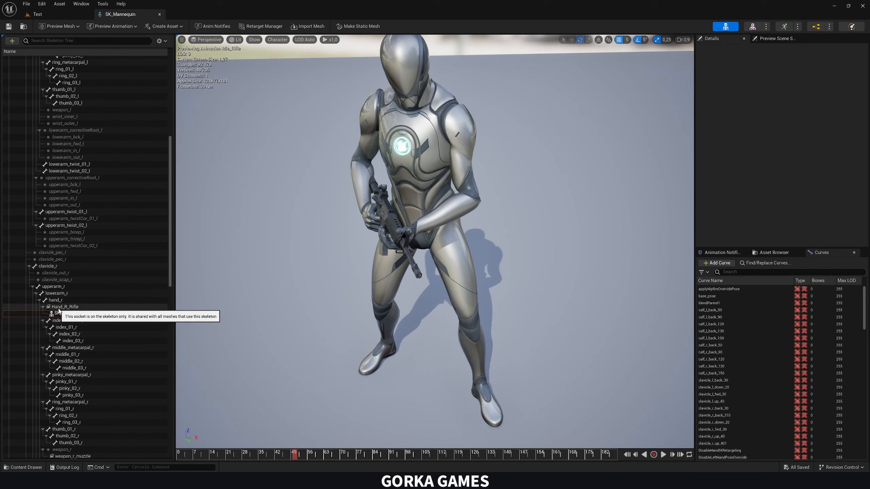
click(159, 14)
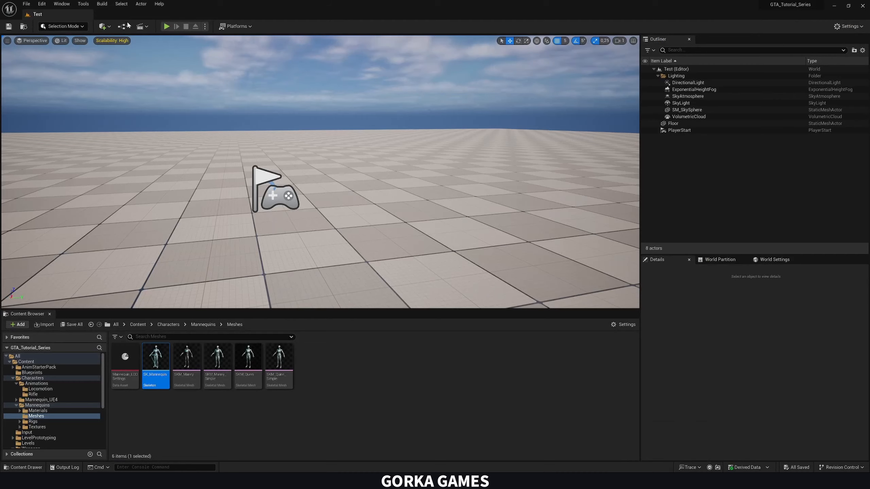
click(139, 325)
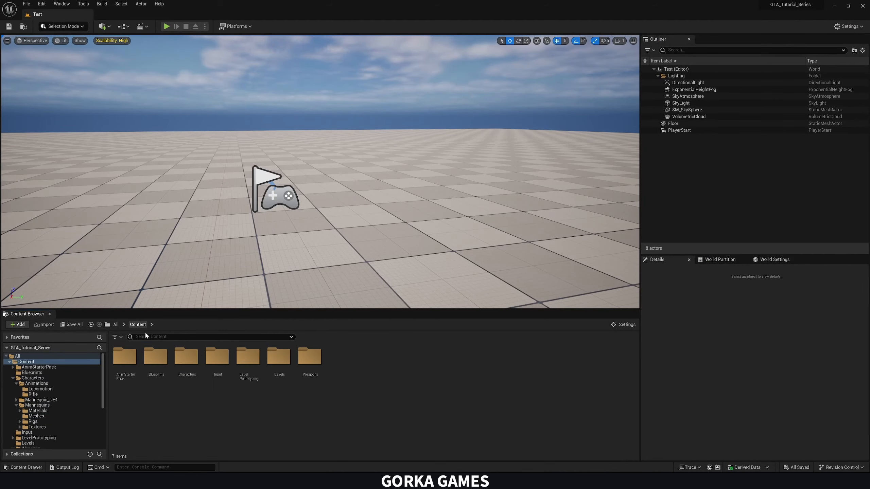
double_click(155, 356)
click(131, 358)
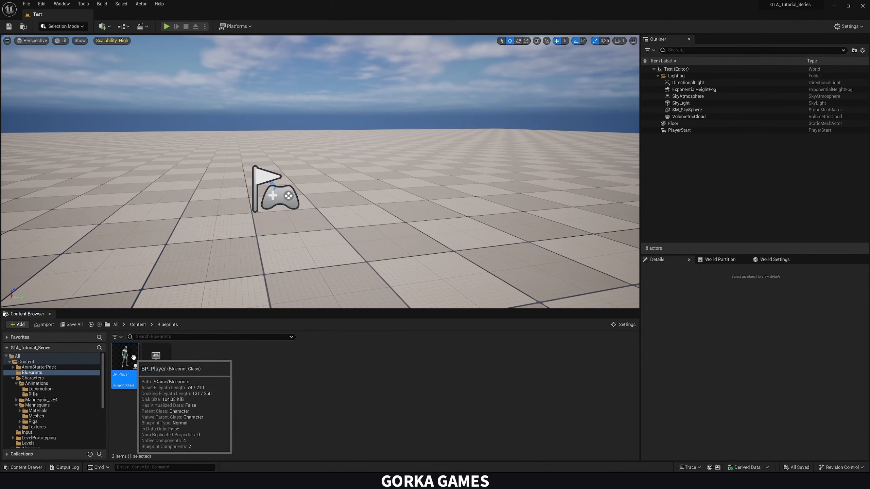
double_click(133, 357)
click(160, 41)
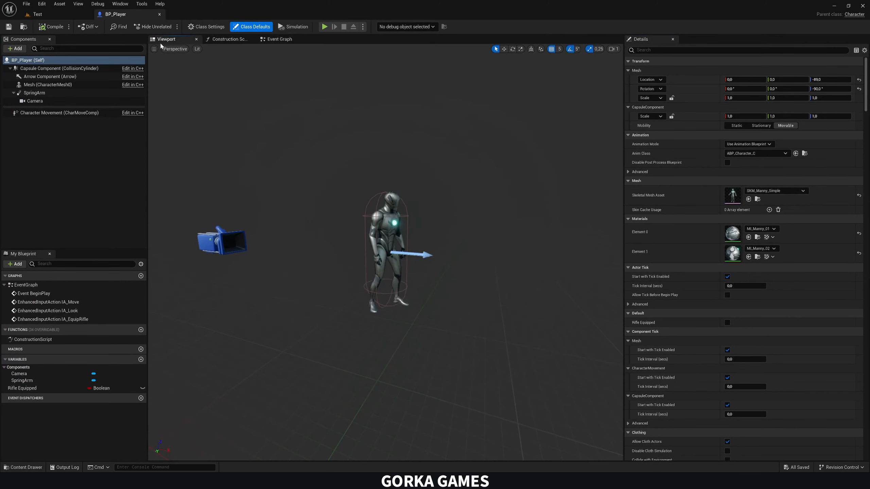
Add a Skeletal Mesh component named Rifle beneath the character's Mesh component
click(39, 85)
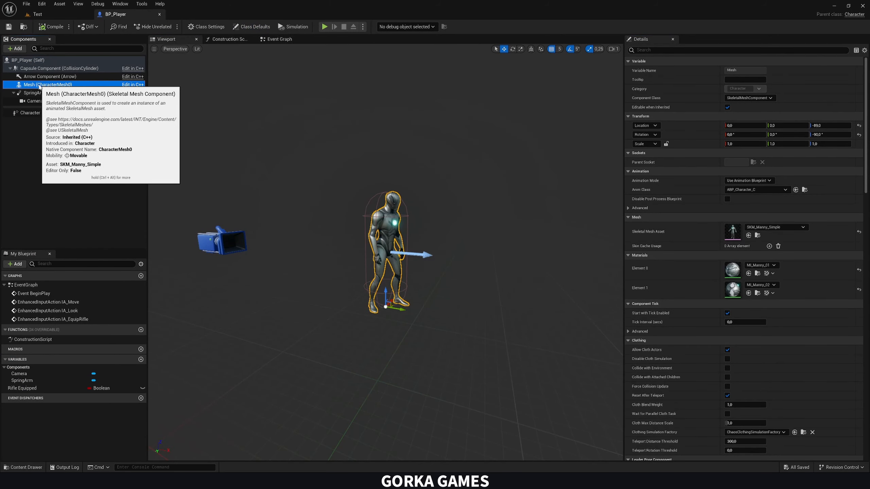
click(15, 48)
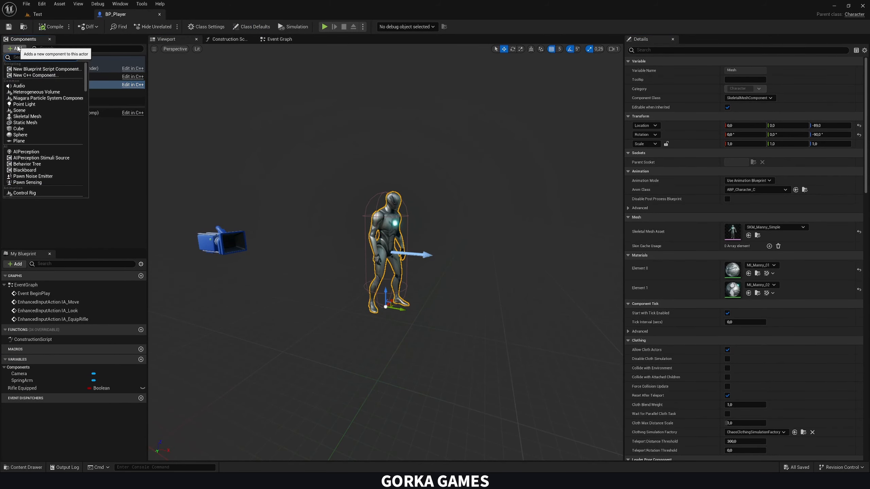
click(27, 117)
text(Rifl)
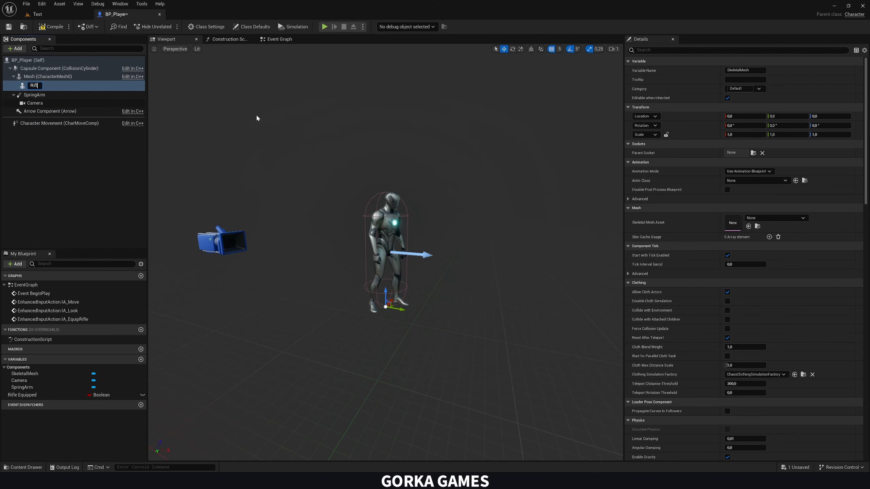
text(e)
key(Return)
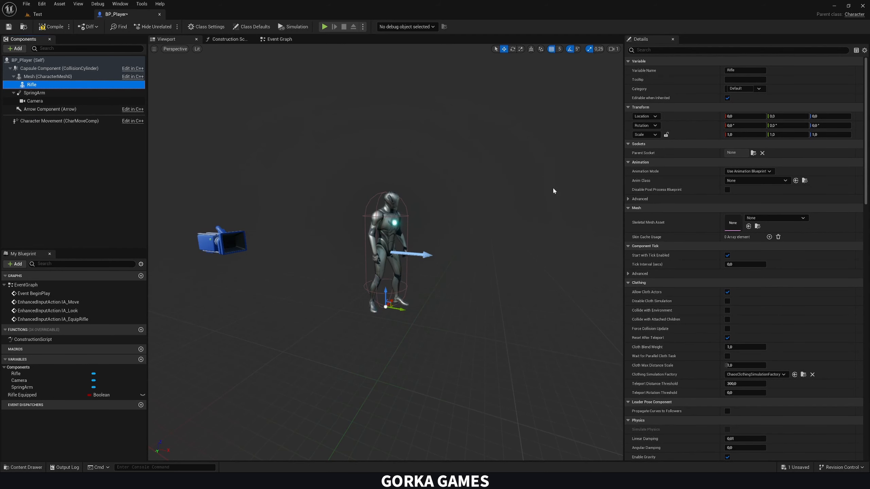
Assign the SK_AR4_X mesh to the Rifle component and attach it to the Hand_R_Rifle parent socket
click(773, 219)
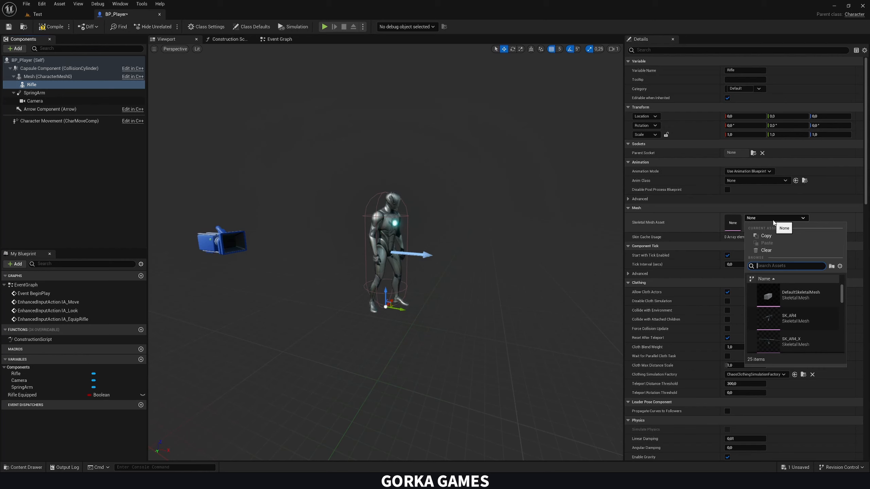
text(sk_a)
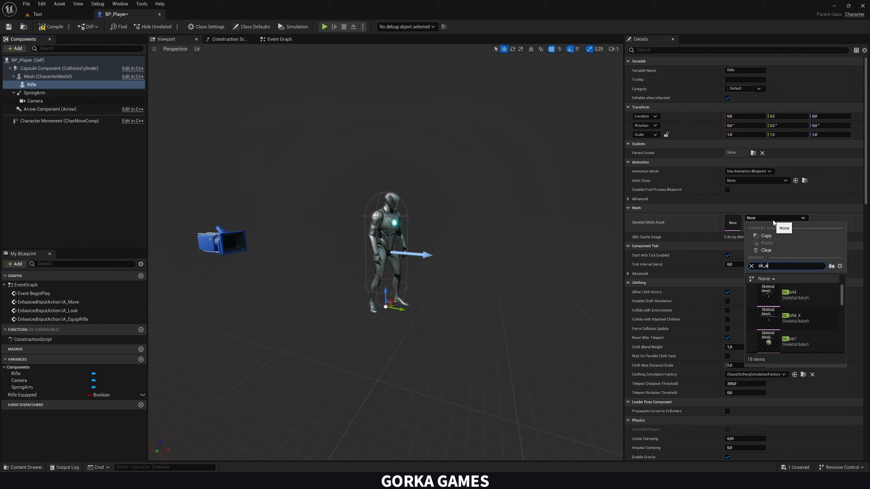
click(795, 318)
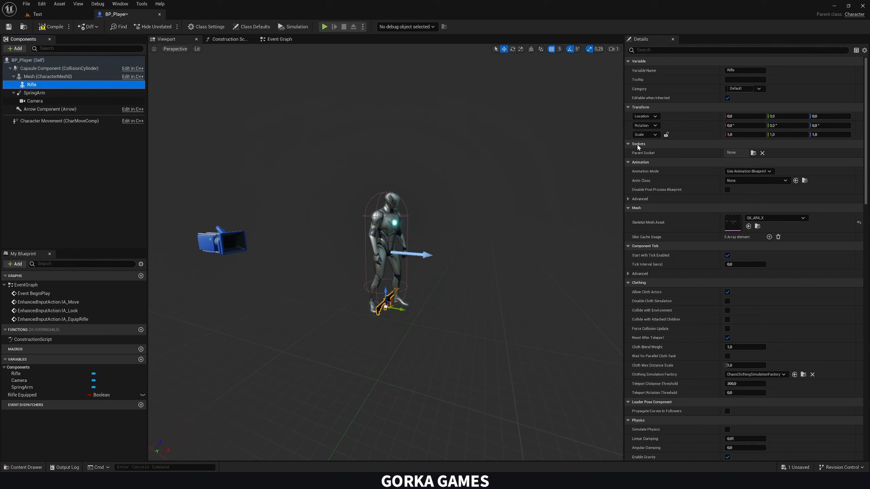
click(754, 153)
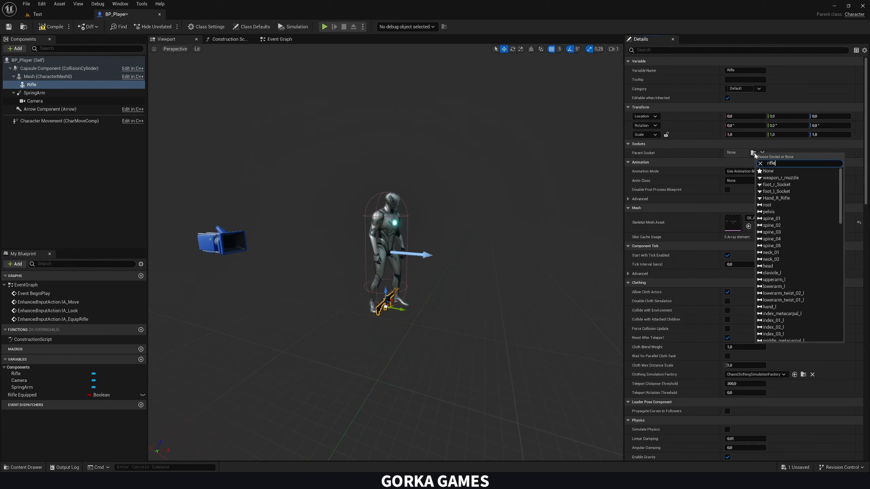
click(775, 170)
scroll(476, 208, up, 5)
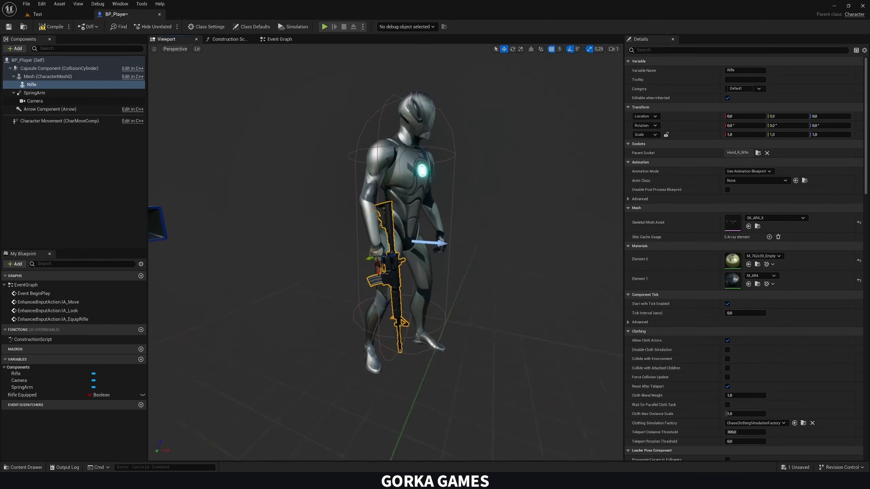
mouse_move(346, 278)
right_down()
mouse_move(329, 275)
mouse_move(343, 273)
right_up()
Check the Rifle component's collision preset, and compile and save BP_Player
scroll(646, 227, down, 5)
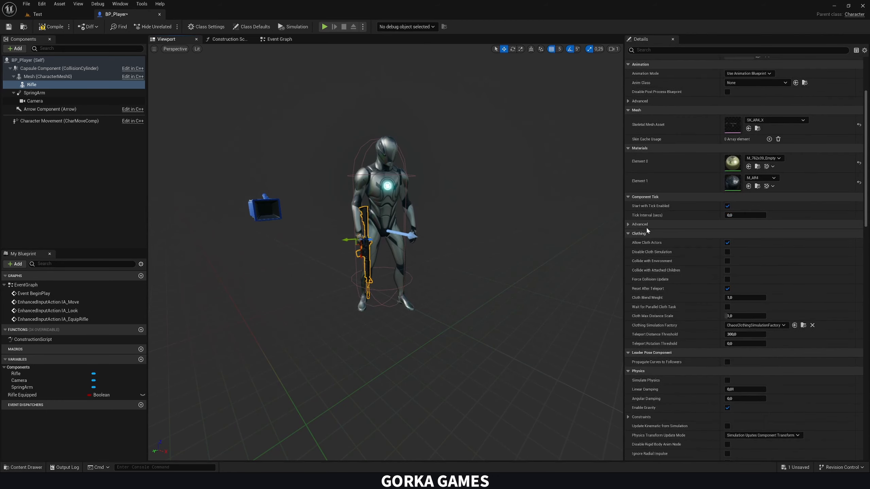
scroll(645, 226, down, 10)
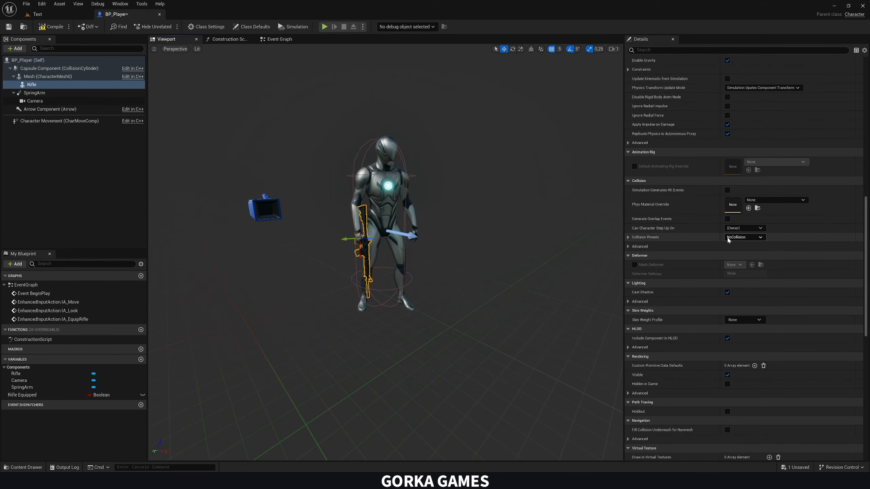
scroll(712, 244, up, 15)
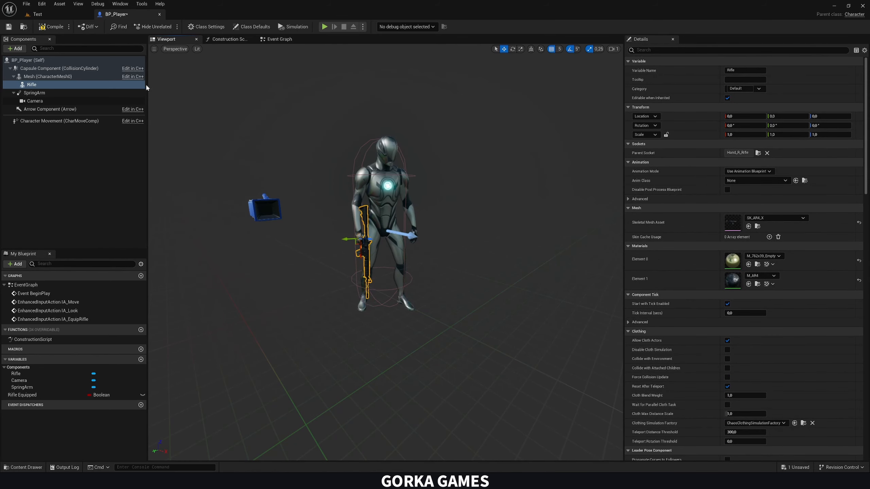
click(50, 26)
click(9, 27)
Play-test the Test level by equipping the rifle and running in several directions, and stop the session
click(38, 14)
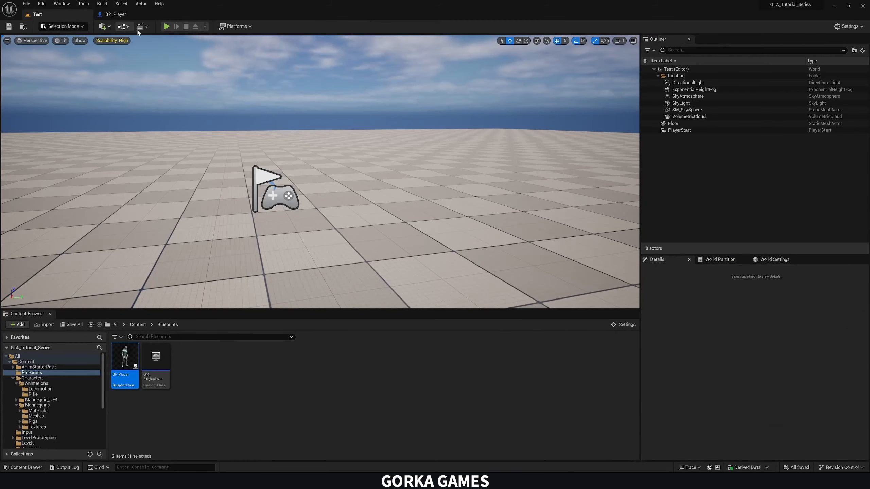
key(alt+p)
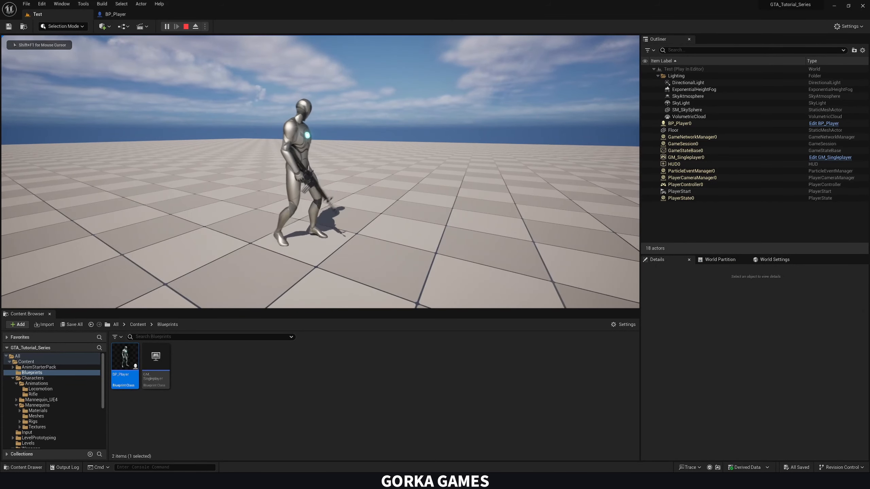
key(1)
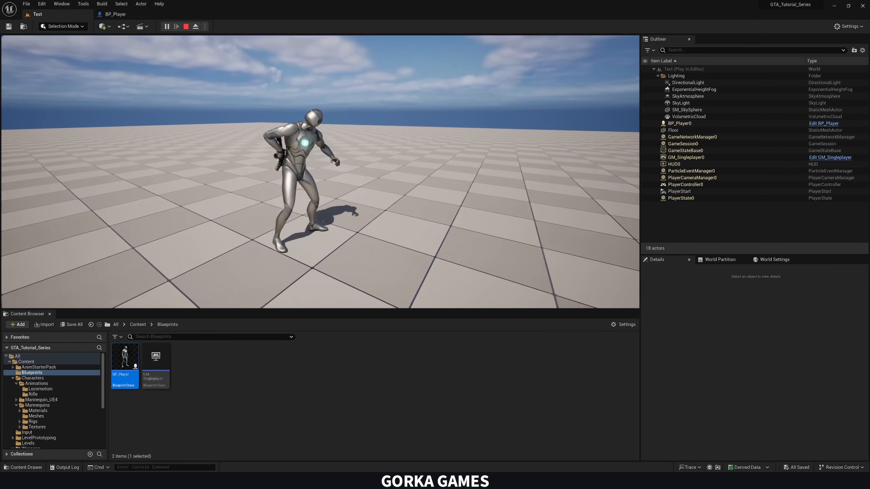
key(w)
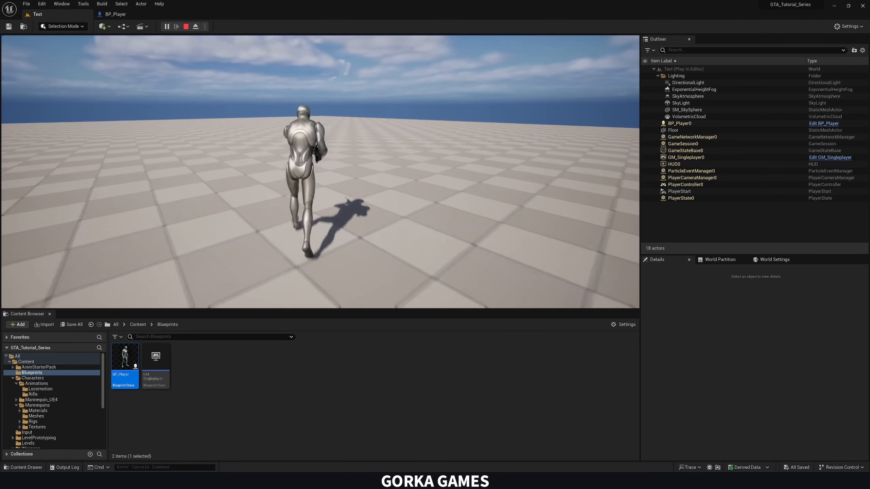
key(d)
key(s)
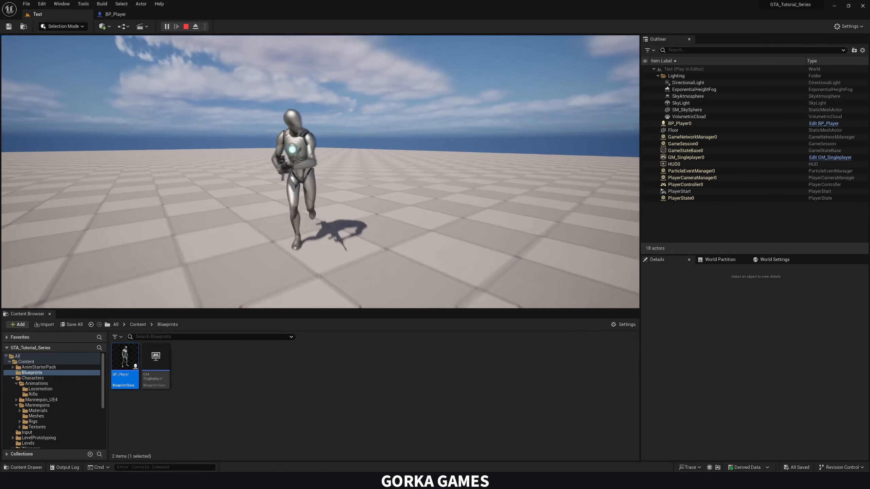
key(w)
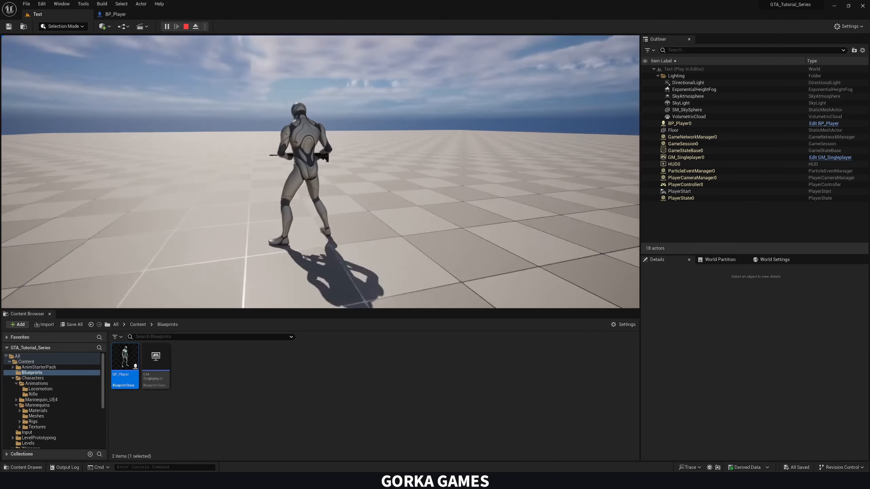
key(Escape)
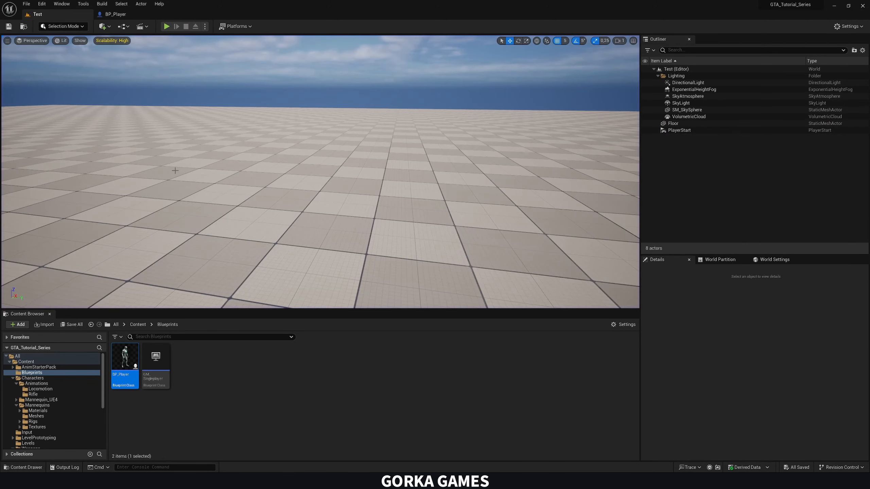
Turn off the Visible property of BP_Player's Rifle component
click(126, 14)
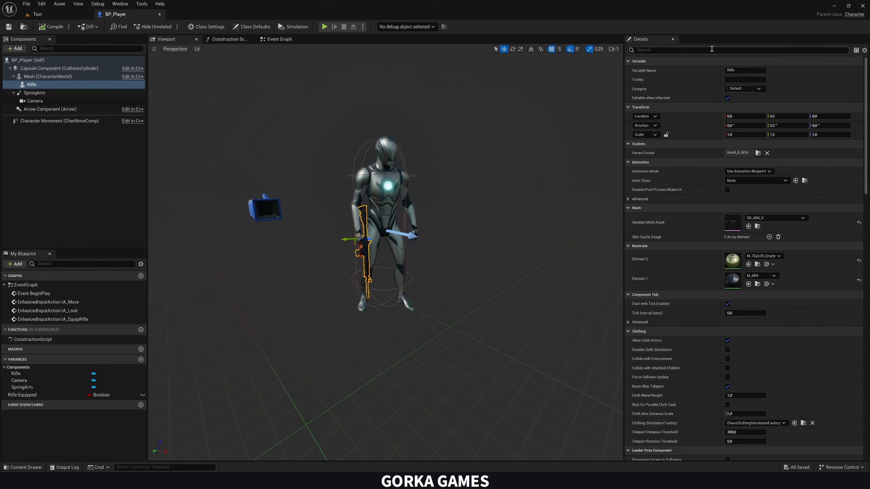
text(is)
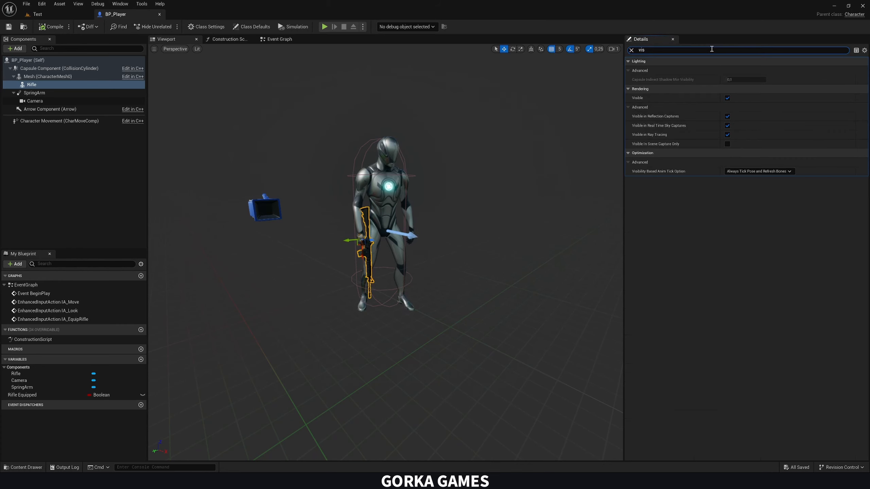
click(727, 98)
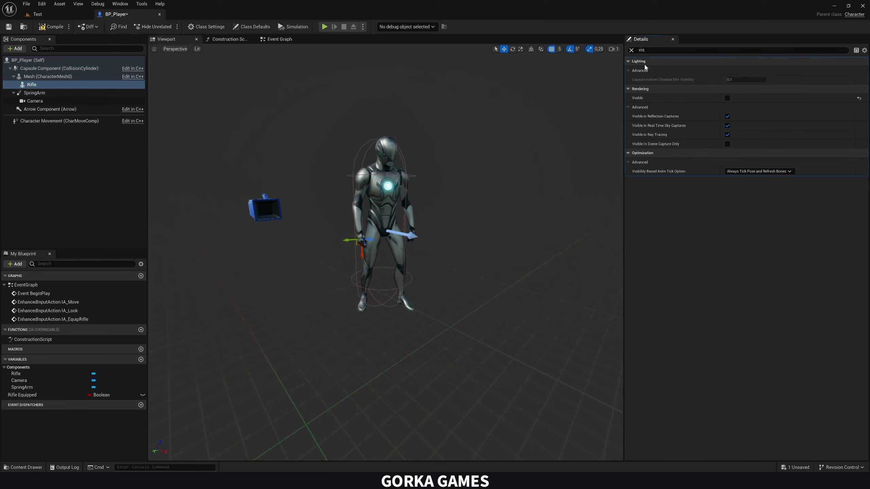
click(632, 50)
Add Set Visibility targeting Rifle after the Rifle Equipped SET node, wire Flip Flop's Is A to New Visibility, and compile
click(284, 39)
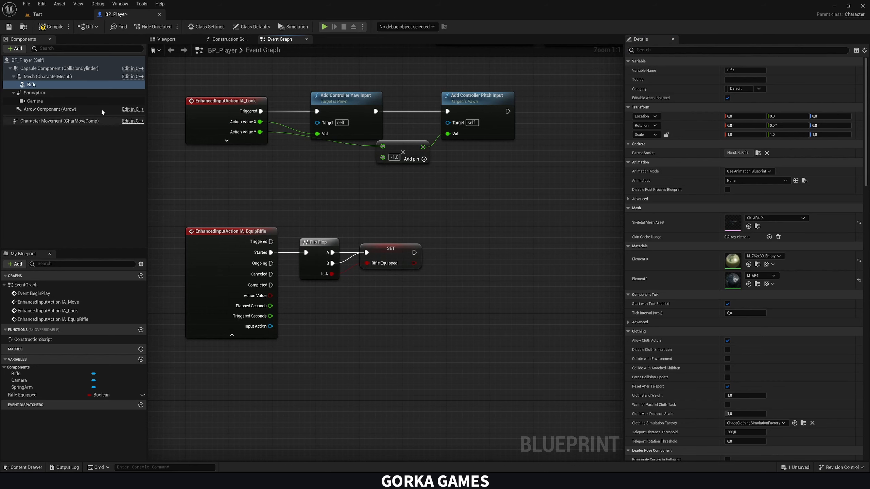
drag(31, 85, 474, 254)
text(set visibility)
key(Return)
drag(332, 274, 453, 274)
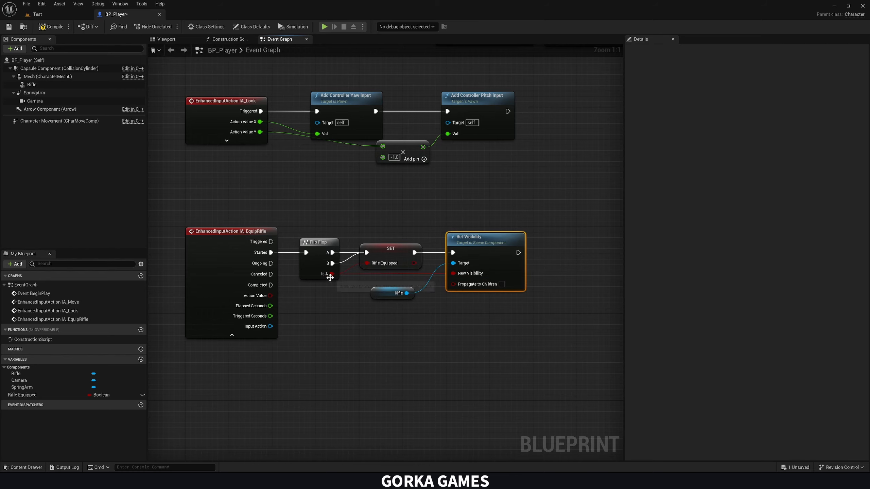
click(51, 27)
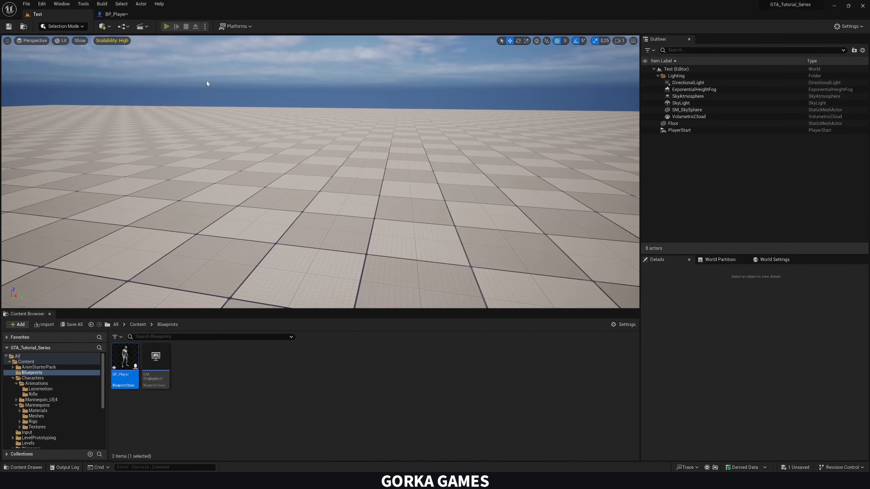
Play-test the Test level by repeatedly equipping and unequipping the rifle, and switch the game view to full screen
key(alt+p)
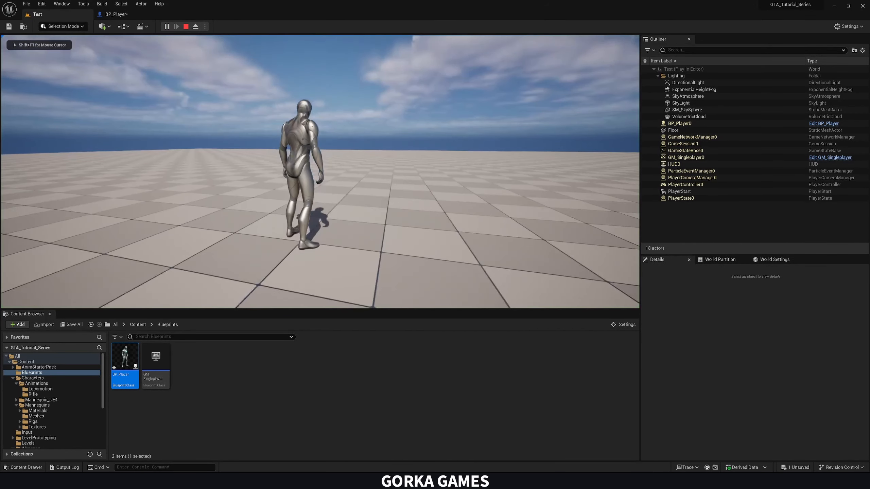
key(1)
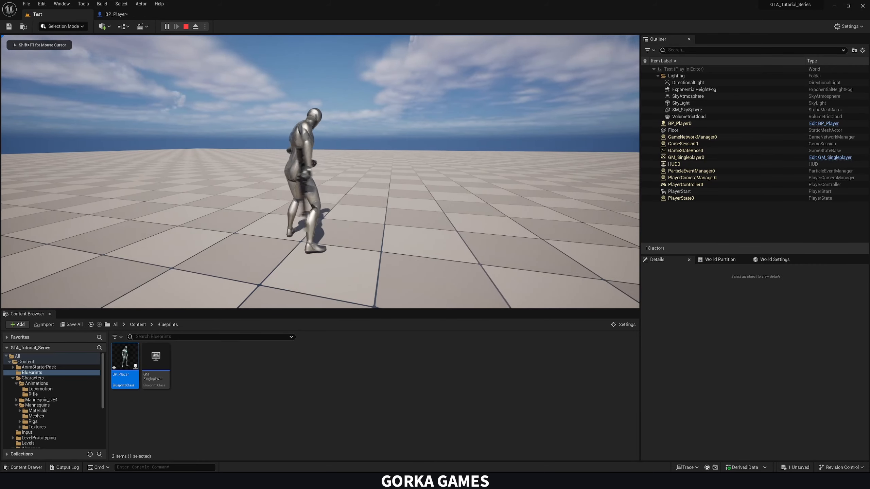
key(1)
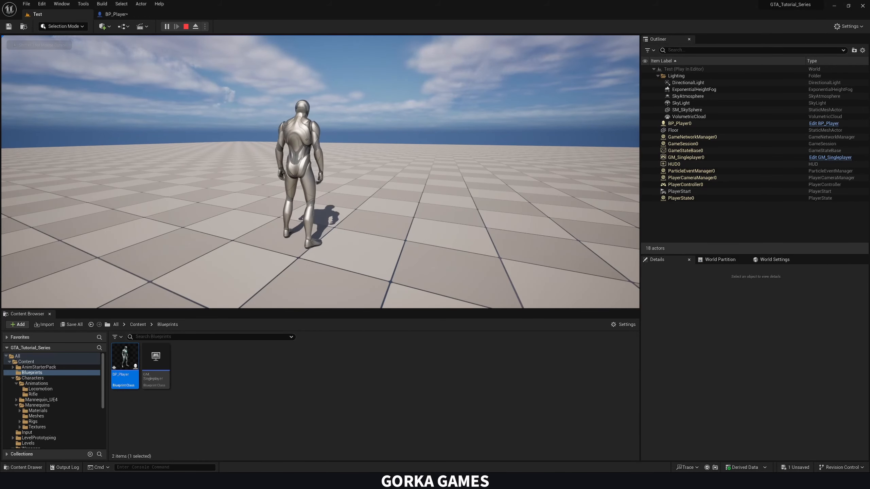
key(1)
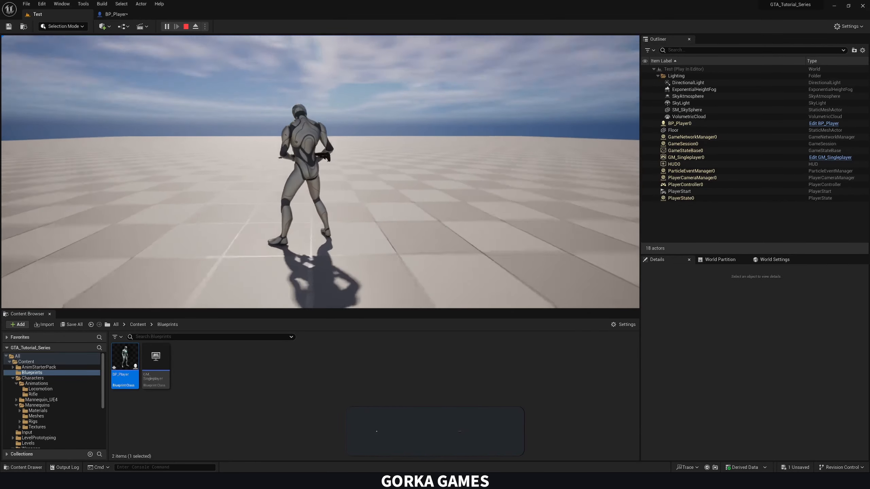
key(F11)
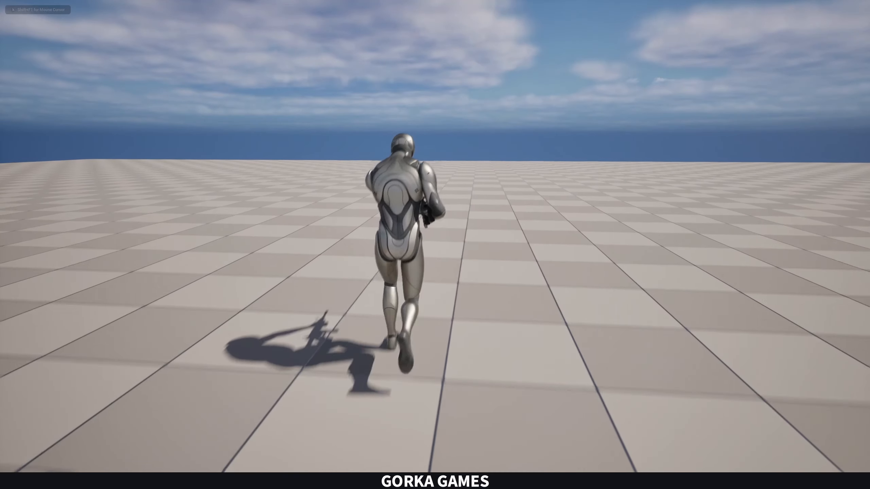